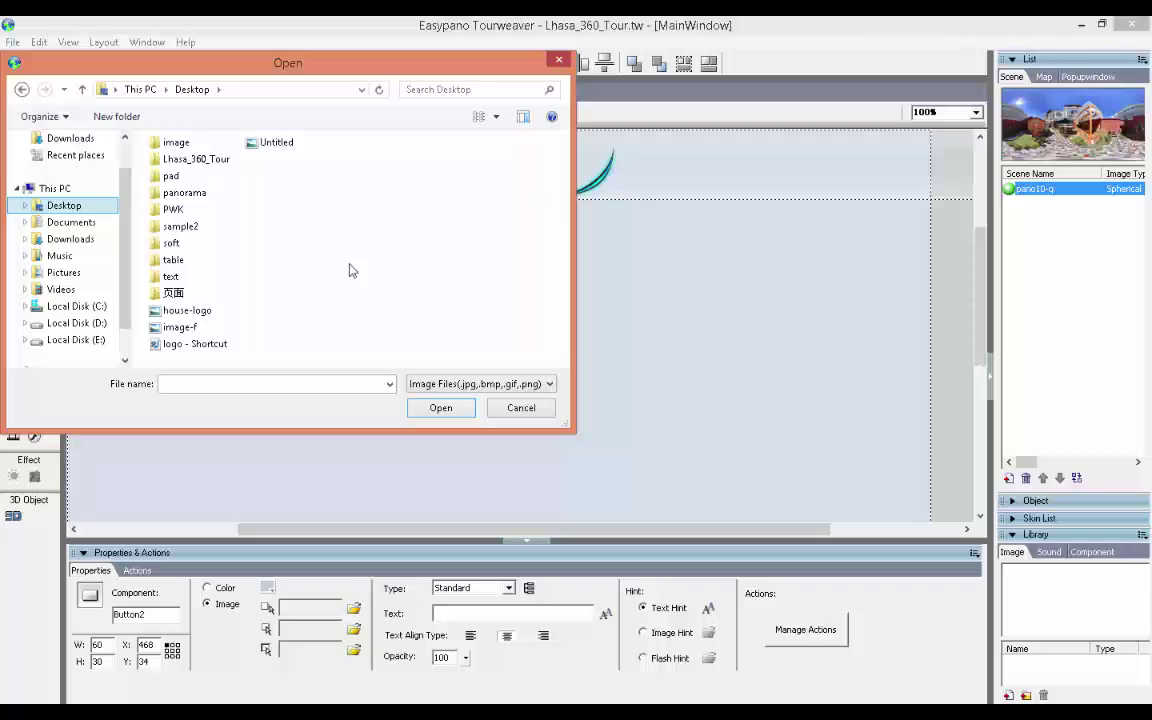
Step: Give Button2 the house-logo image and move it to X 479, Y 21
double_click(176, 310)
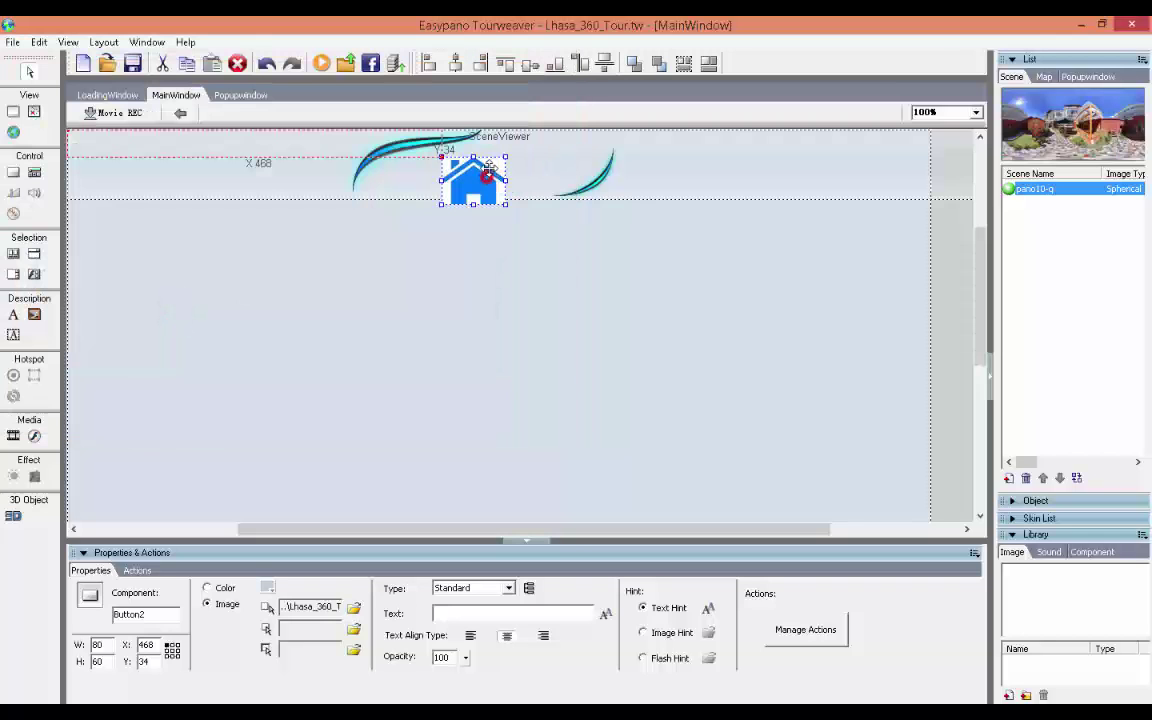
drag(488, 170, 496, 167)
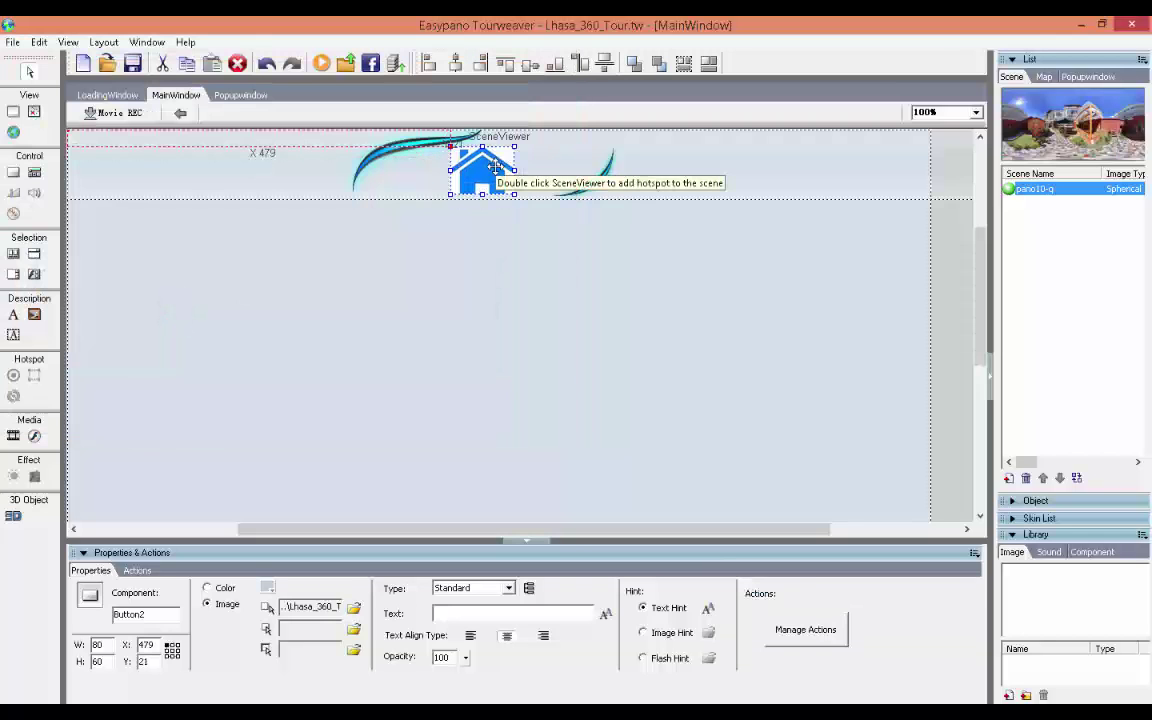
Step: Add a Misc > Pop up pdf action to the house button titled 'introduction'
click(137, 571)
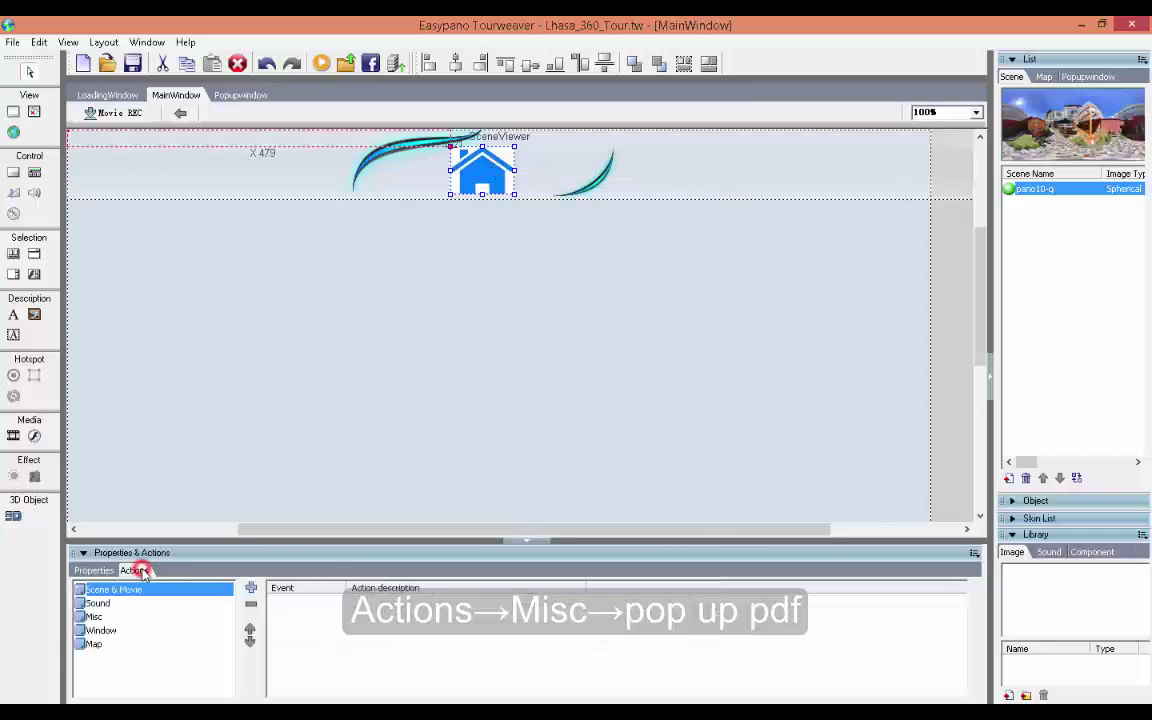
double_click(95, 617)
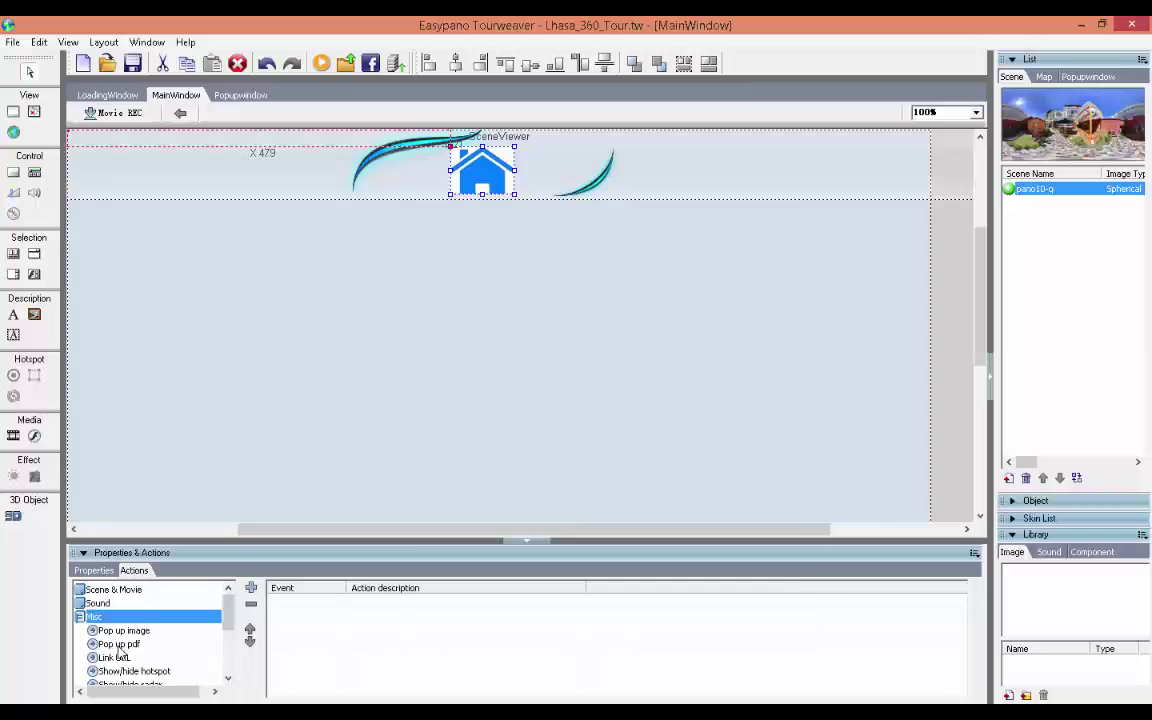
double_click(118, 645)
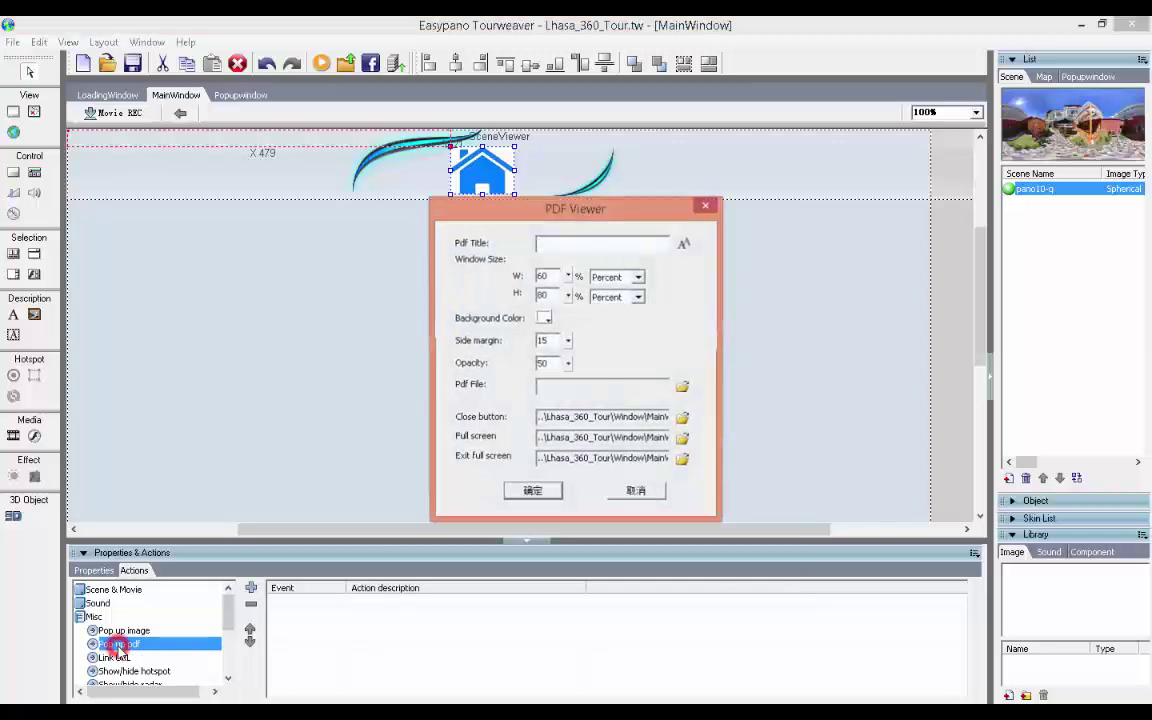
click(584, 241)
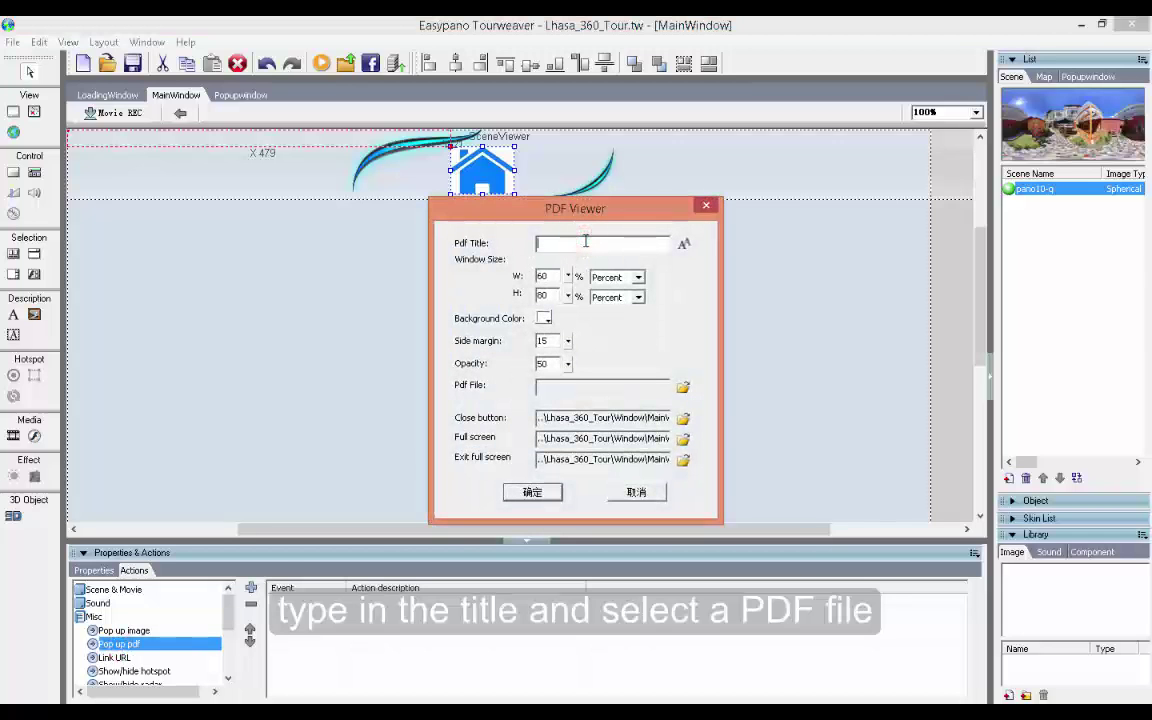
text(in)
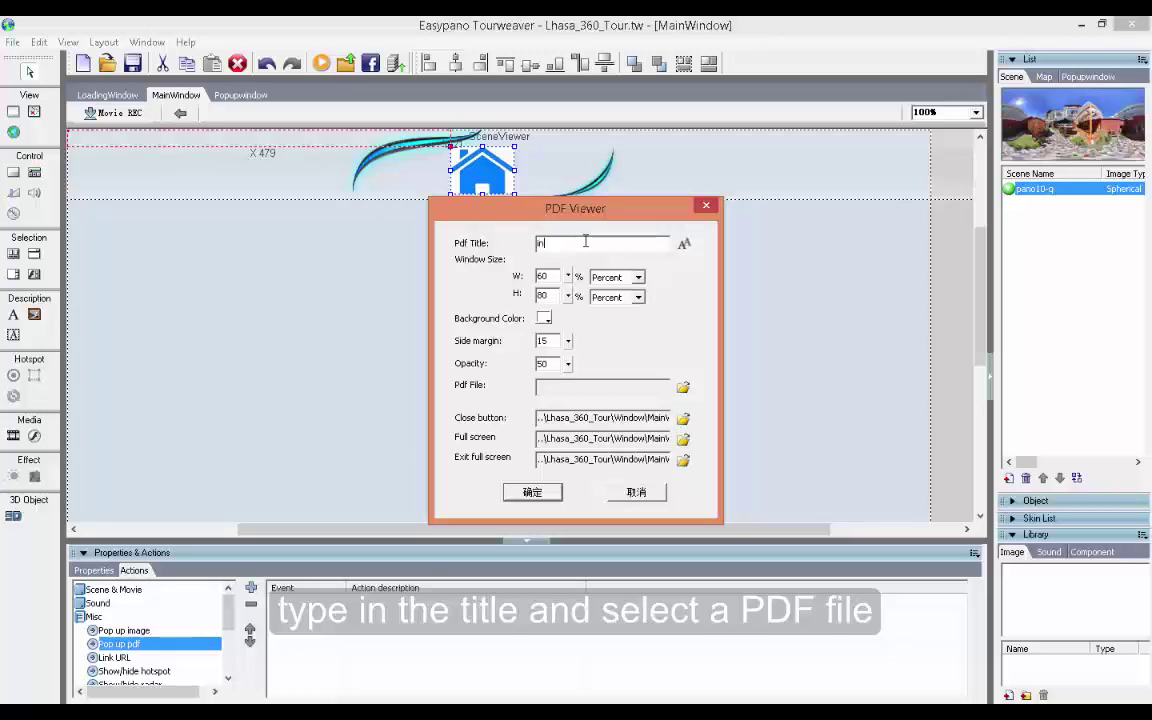
text(troduction)
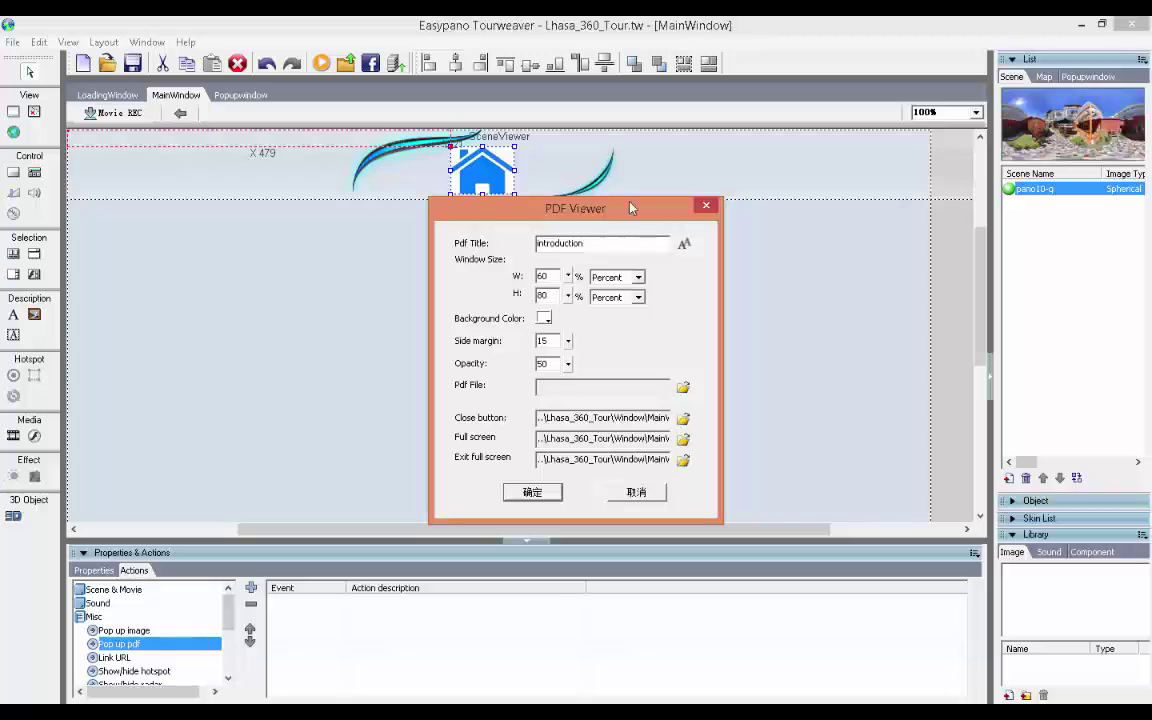
Step: Size the PDF pop-up to 68×69 percent, with red background, margin 12 and opacity 32
click(568, 277)
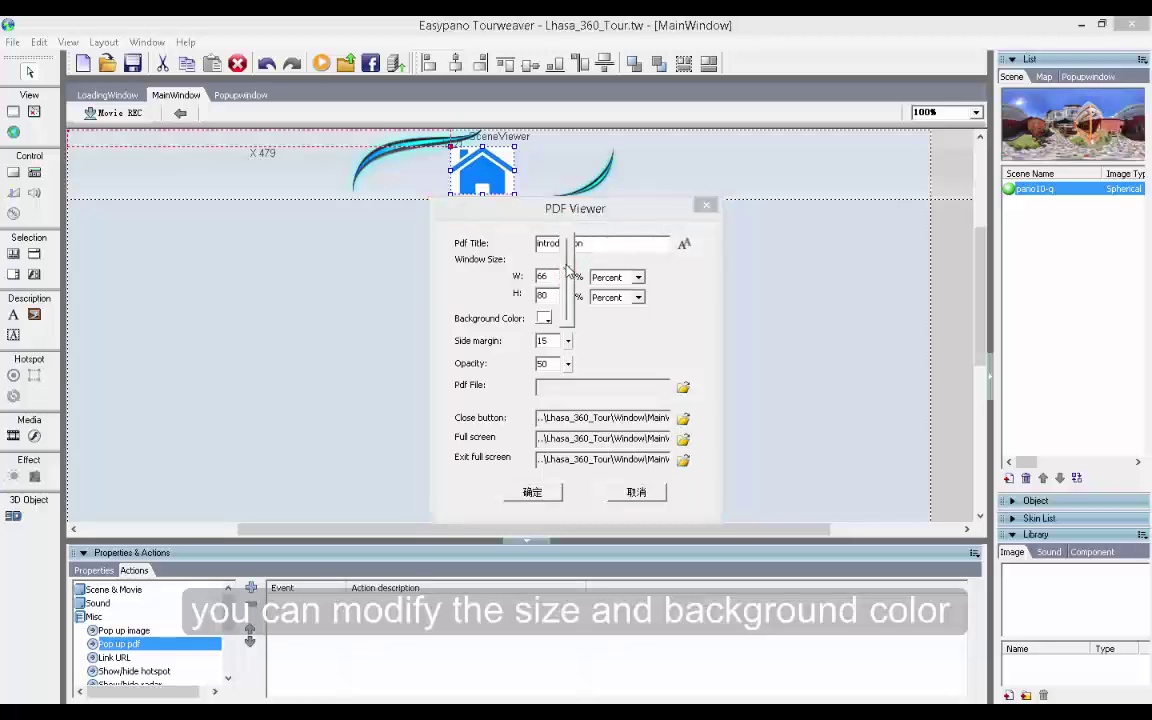
mouse_move(568, 264)
mouse_down()
mouse_move(570, 282)
mouse_move(571, 250)
mouse_up()
click(571, 277)
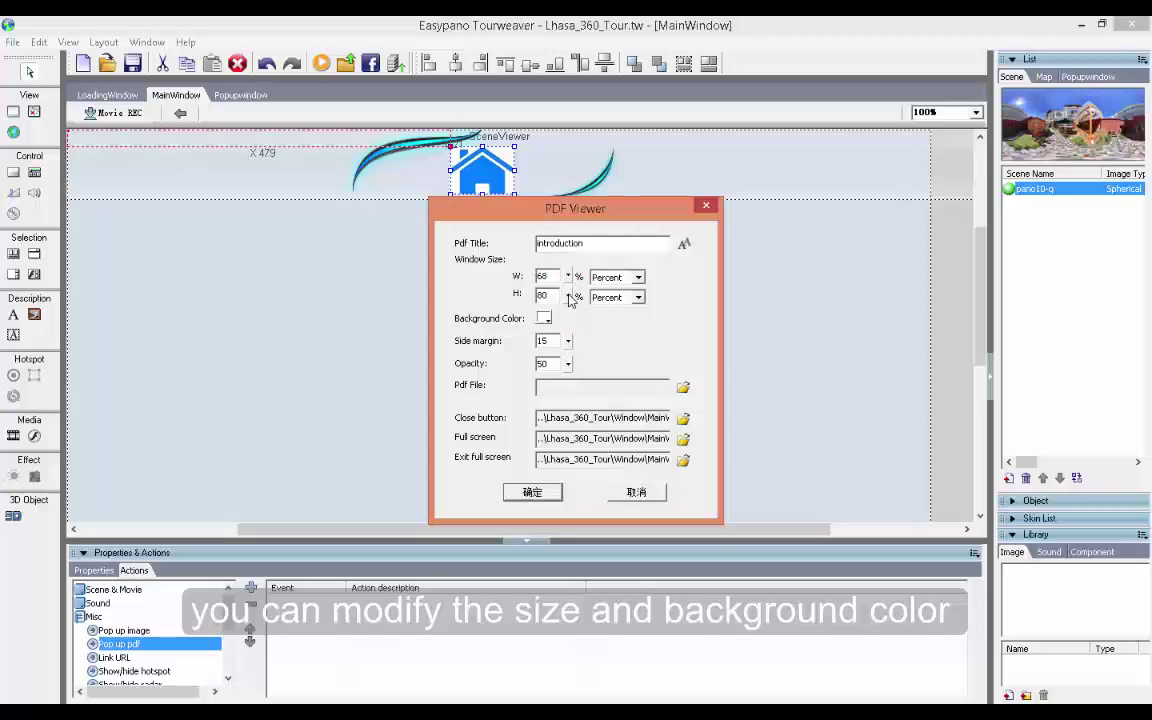
click(570, 298)
drag(570, 298, 570, 309)
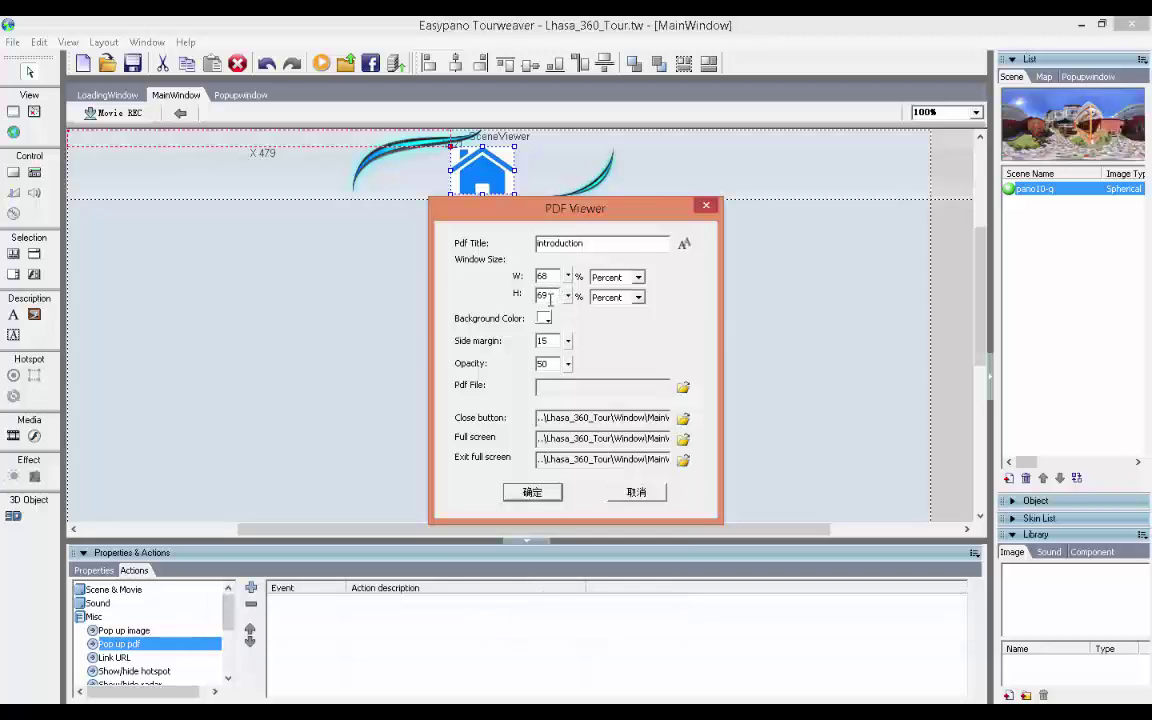
click(545, 322)
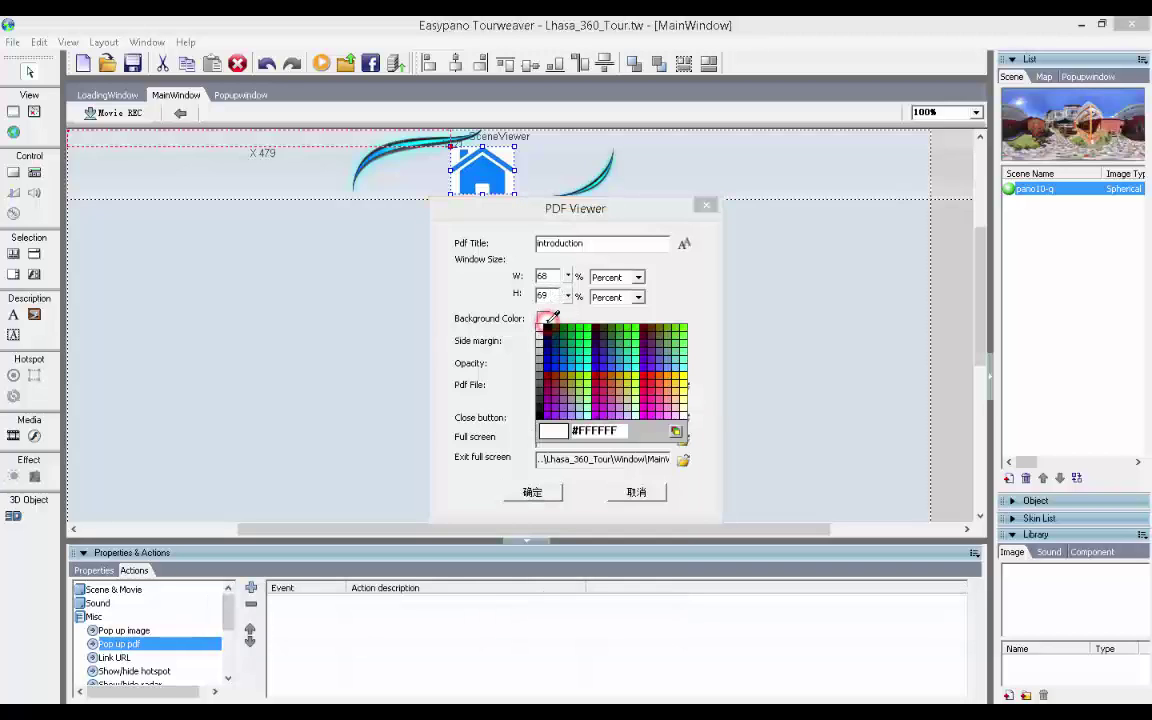
click(659, 371)
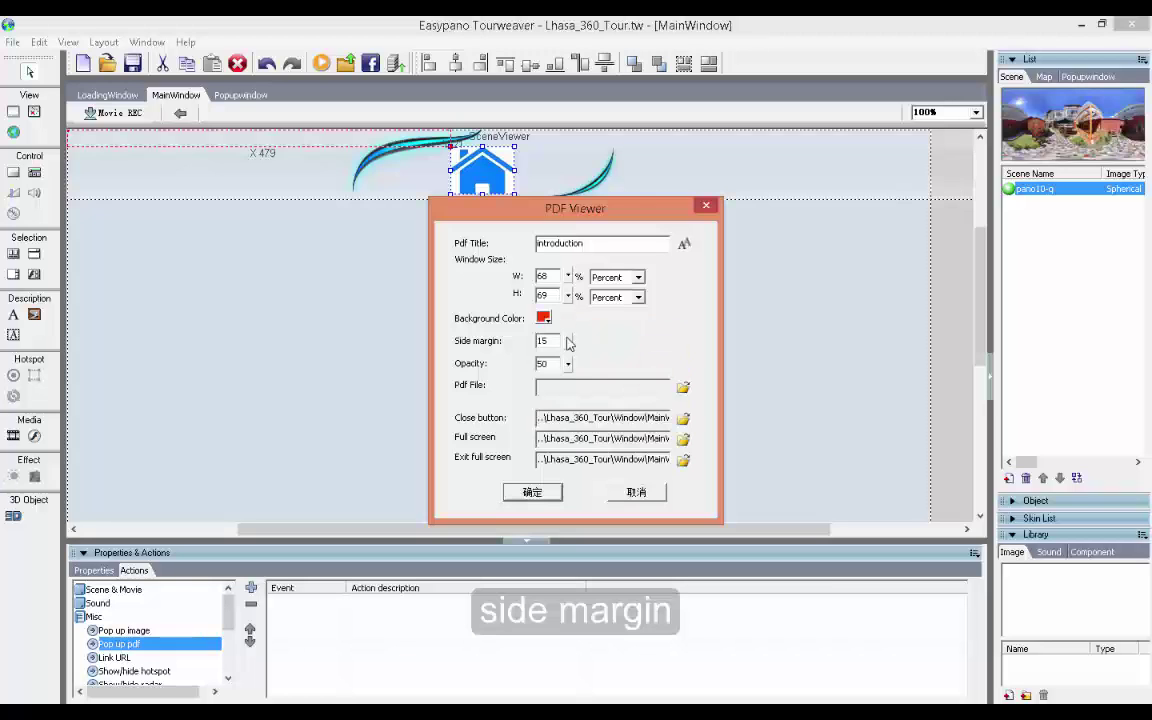
drag(568, 341, 575, 387)
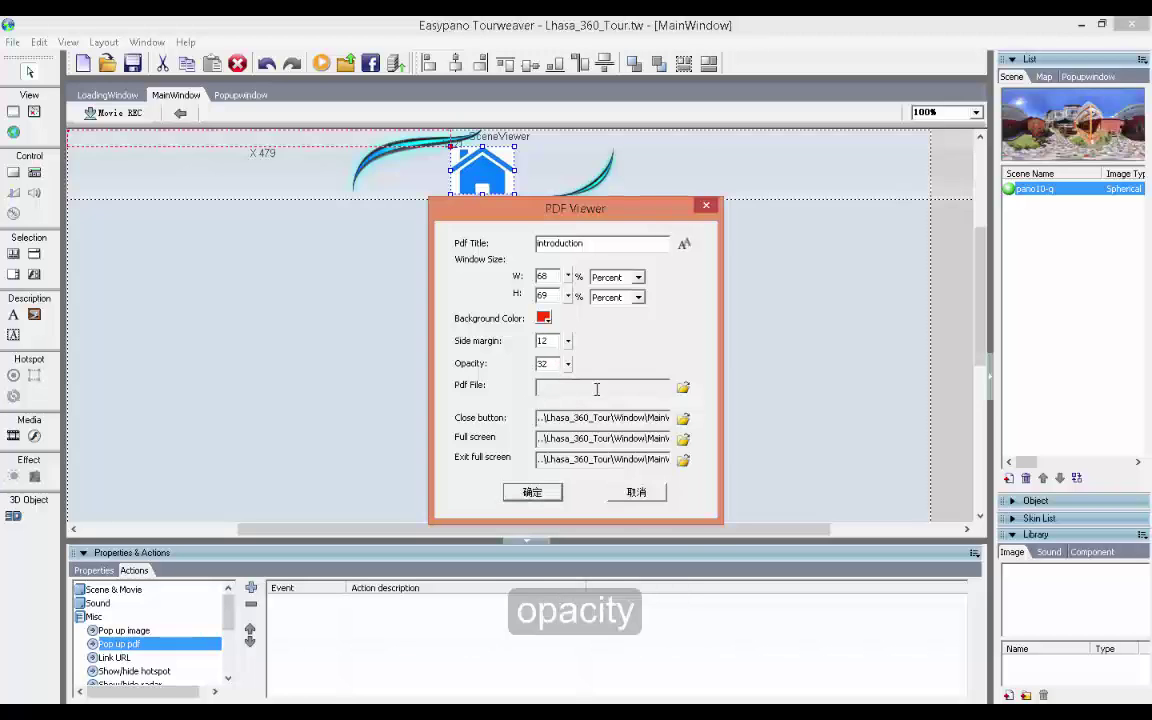
click(683, 387)
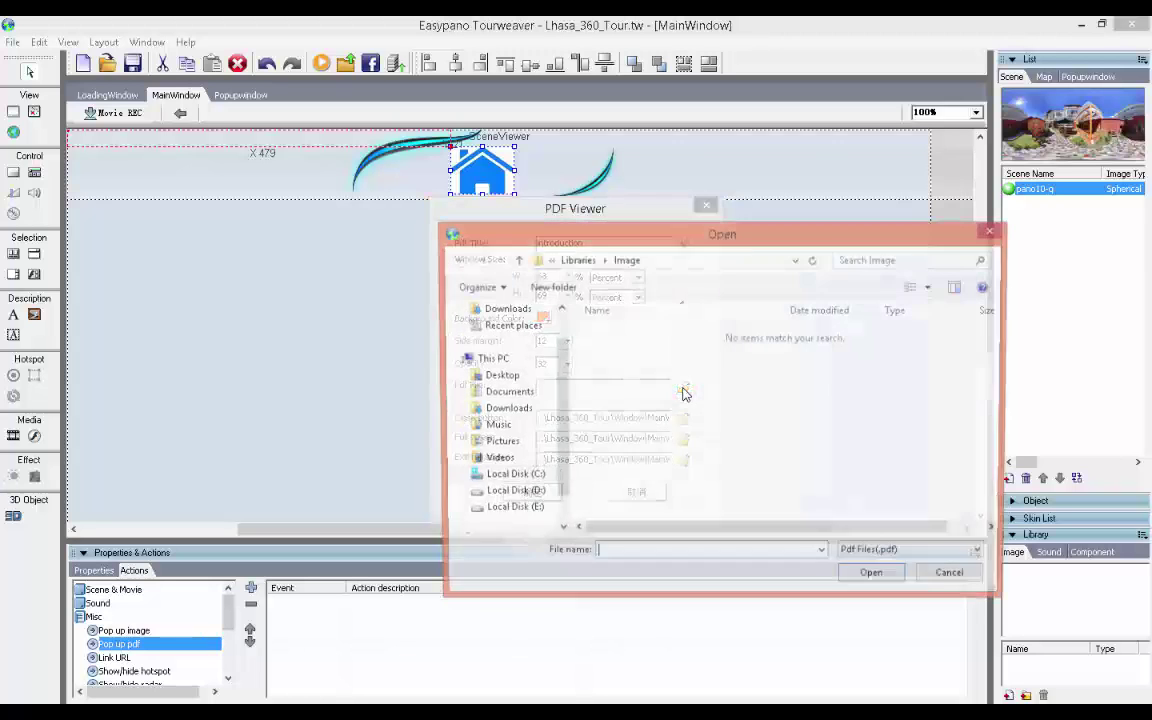
Step: Attach the EP PDF from the Desktop and confirm the pop-up PDF action
click(480, 375)
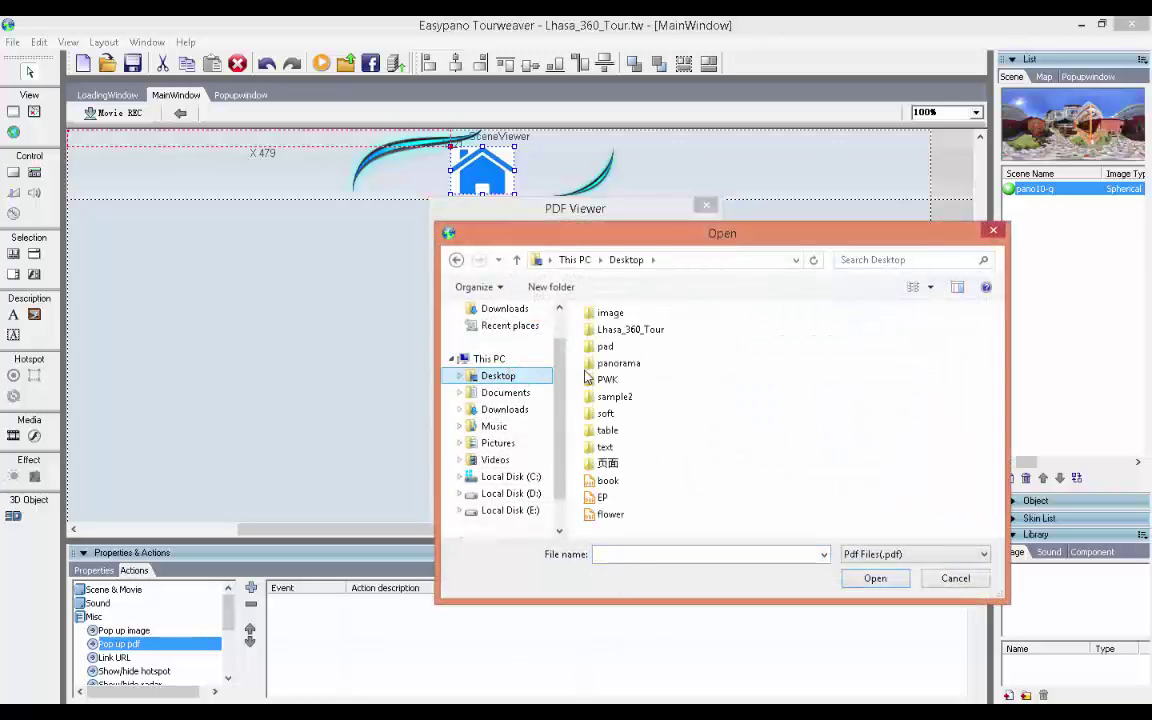
double_click(604, 496)
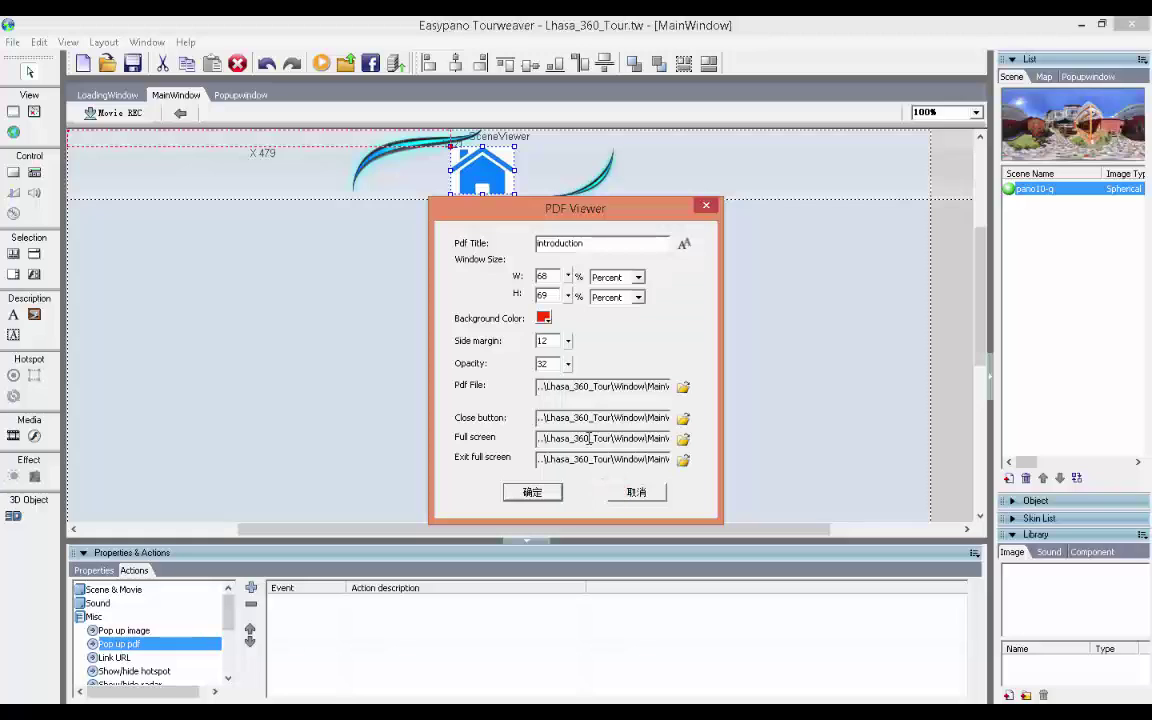
click(532, 491)
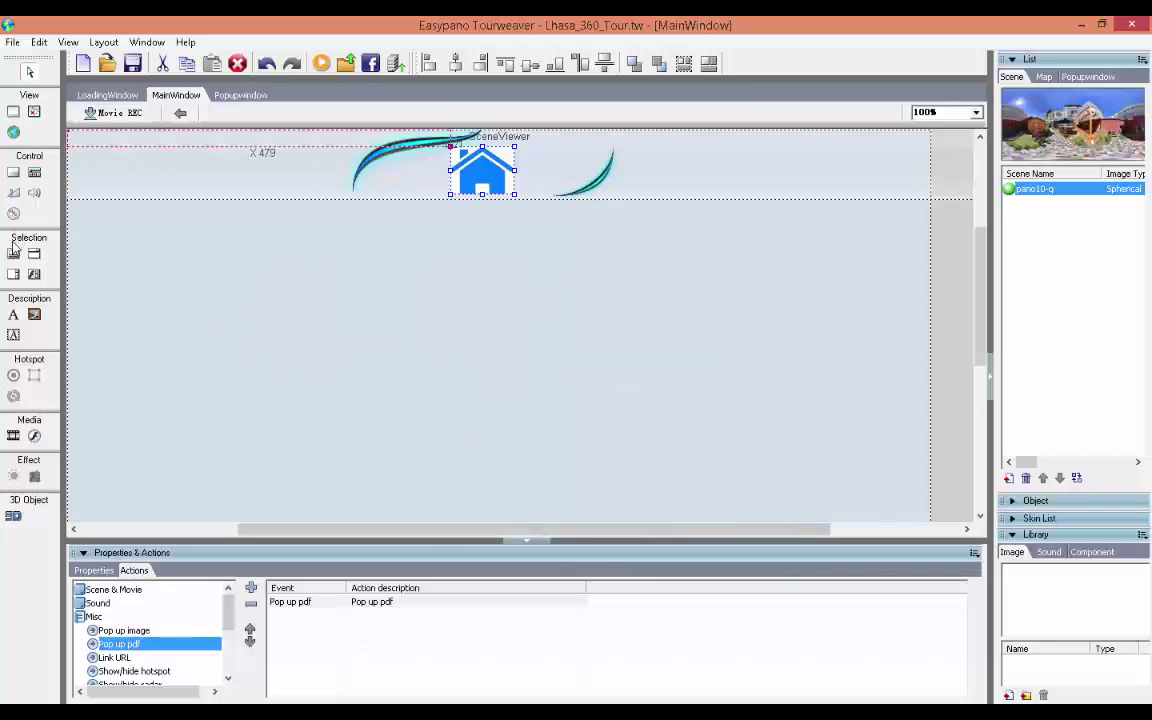
Step: Place a new text element at the top right and an image element below the scene area
click(14, 315)
click(663, 161)
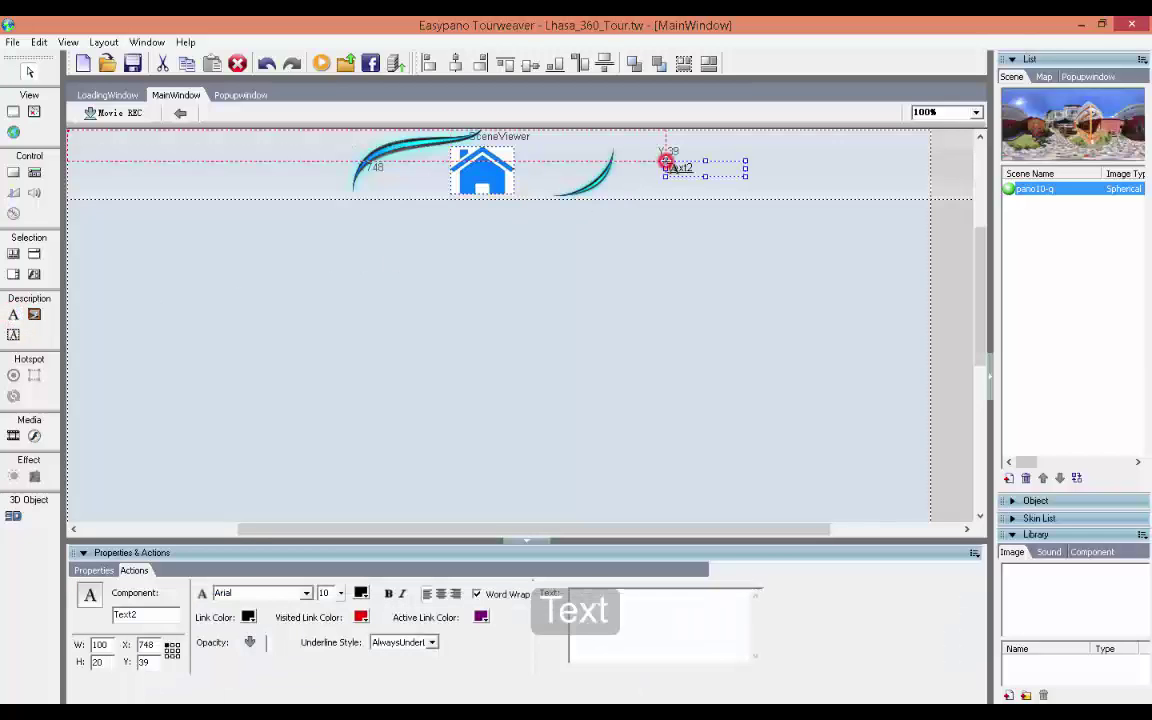
click(35, 316)
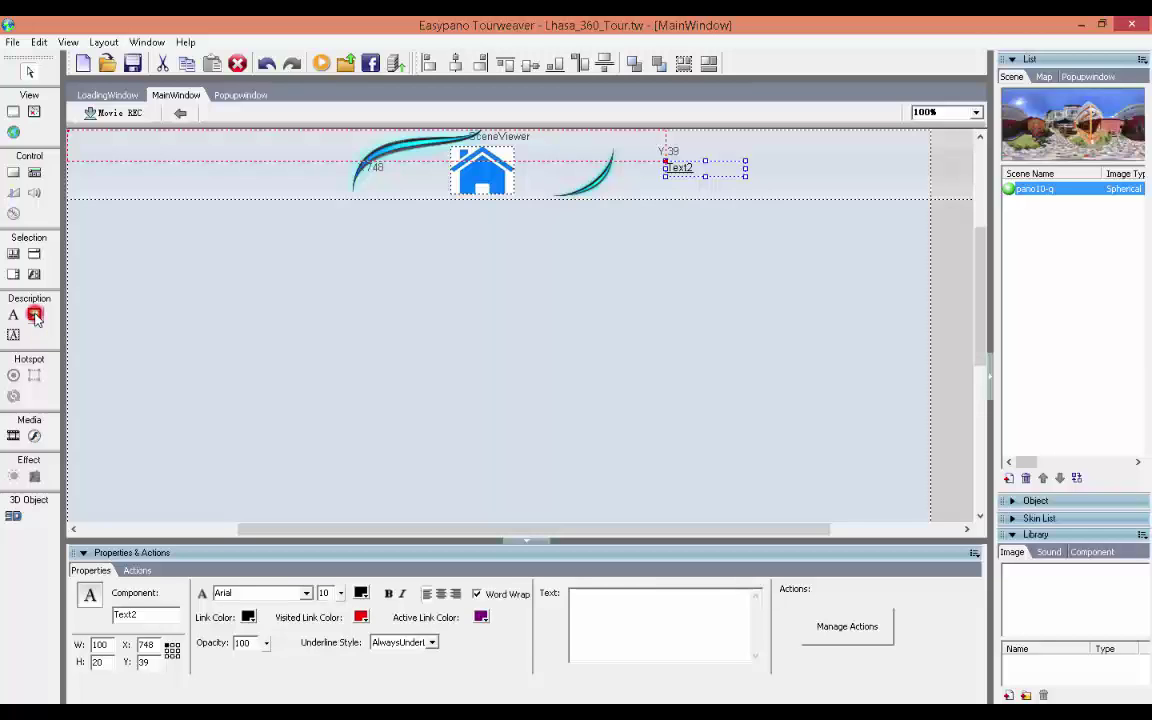
click(474, 463)
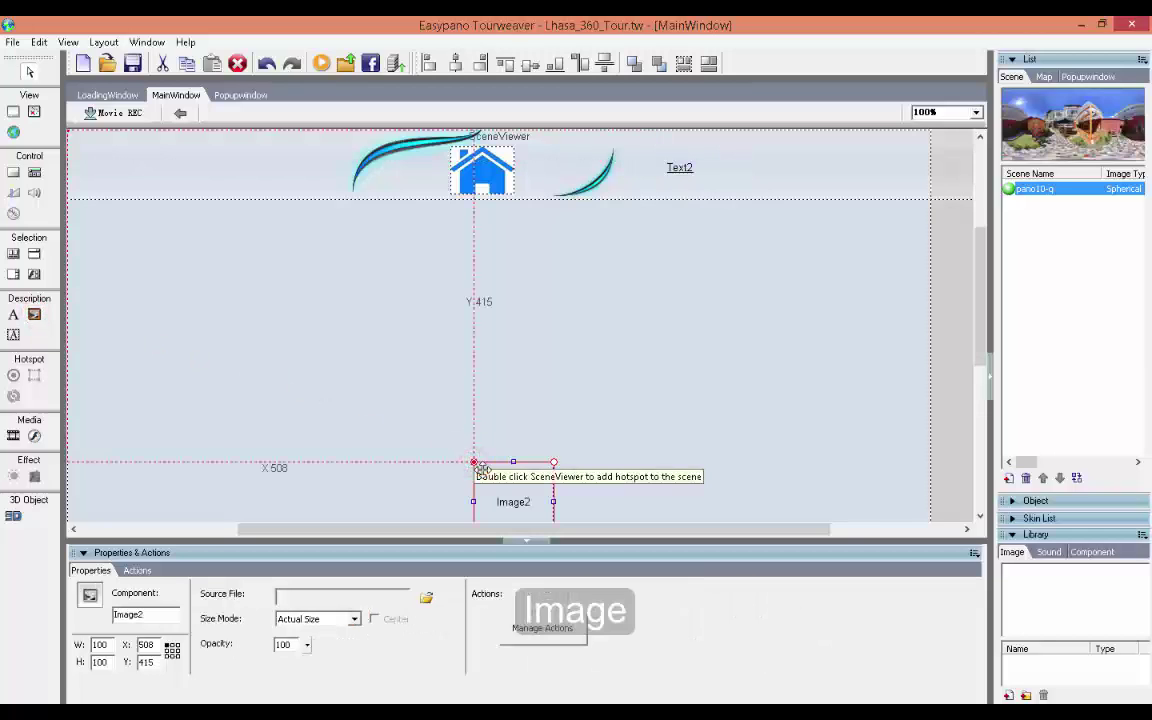
Step: Set the new image's source to the image-f yellow-flower picture, sized 200×160
click(137, 571)
click(95, 571)
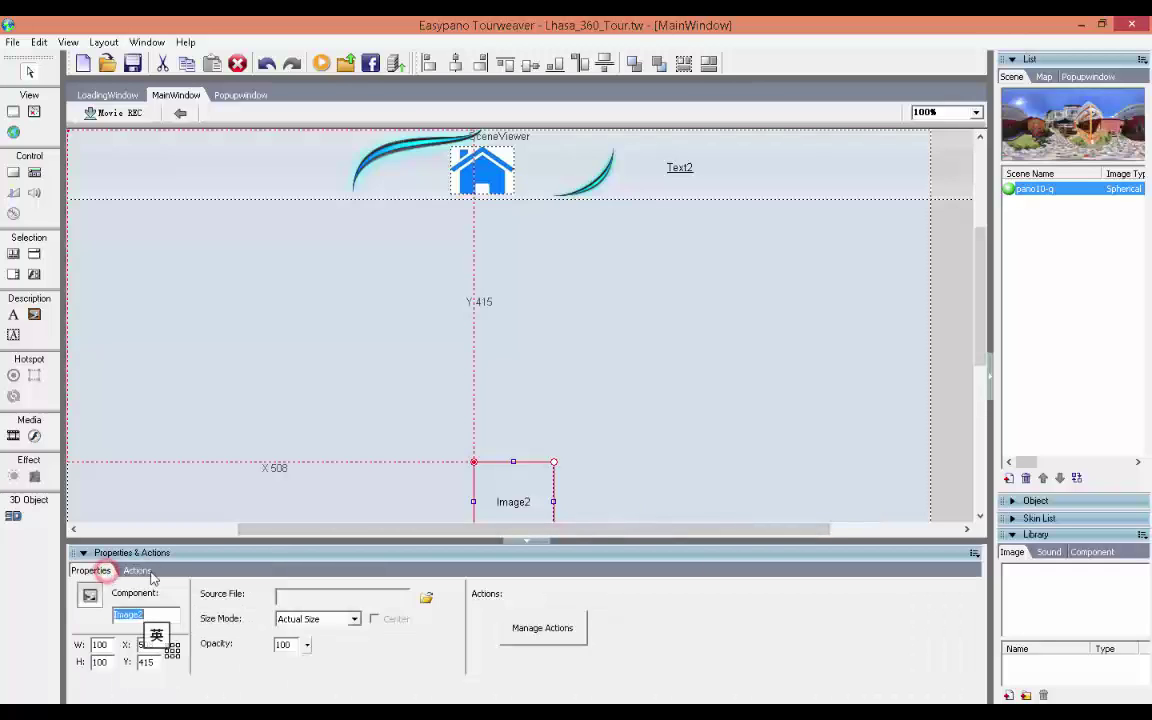
click(425, 598)
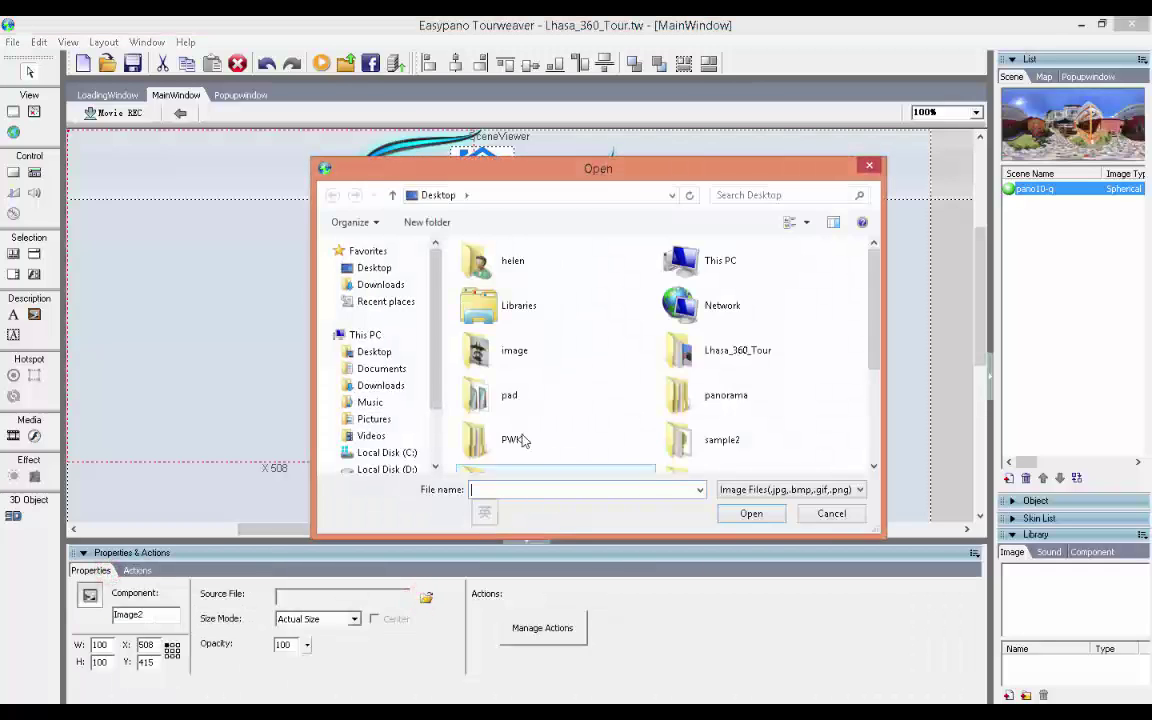
drag(875, 280, 876, 372)
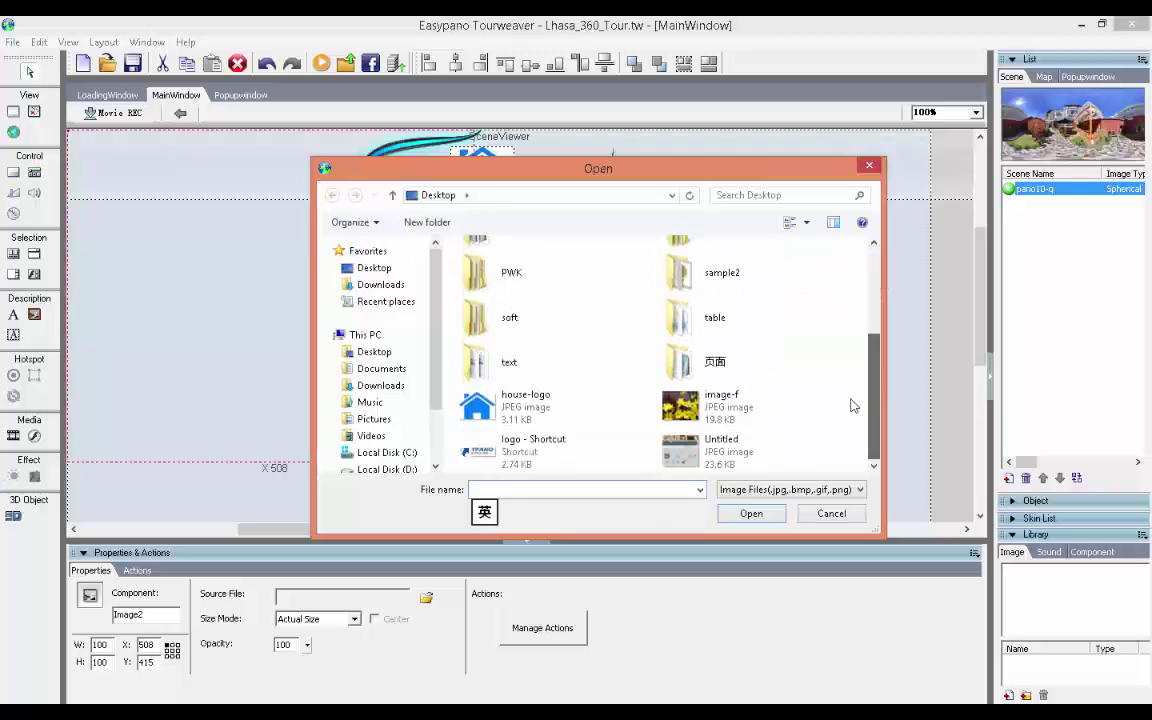
double_click(700, 403)
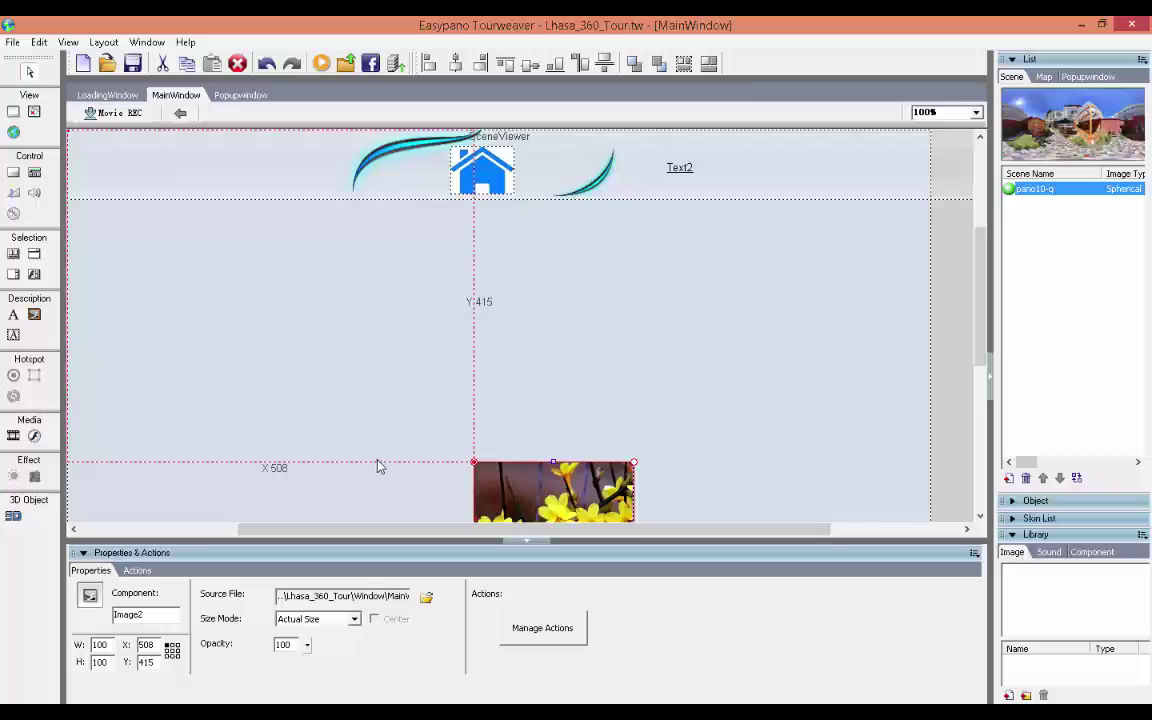
click(402, 411)
scroll(402, 409, down, 1)
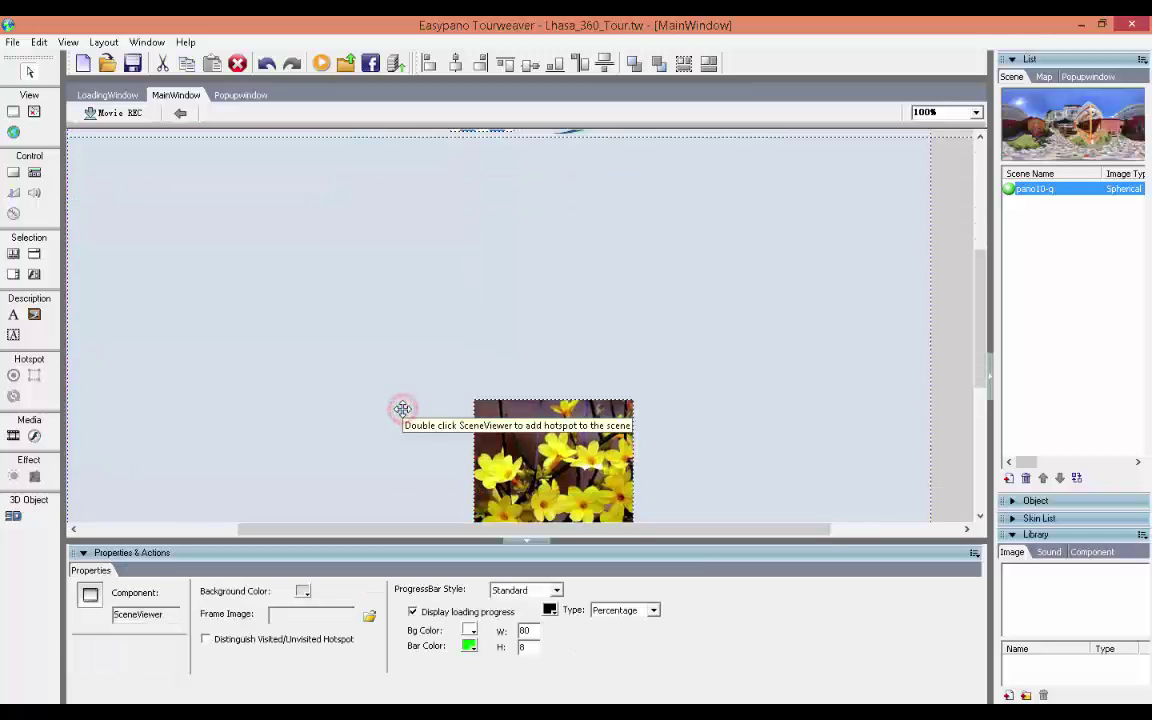
scroll(402, 409, down, 1)
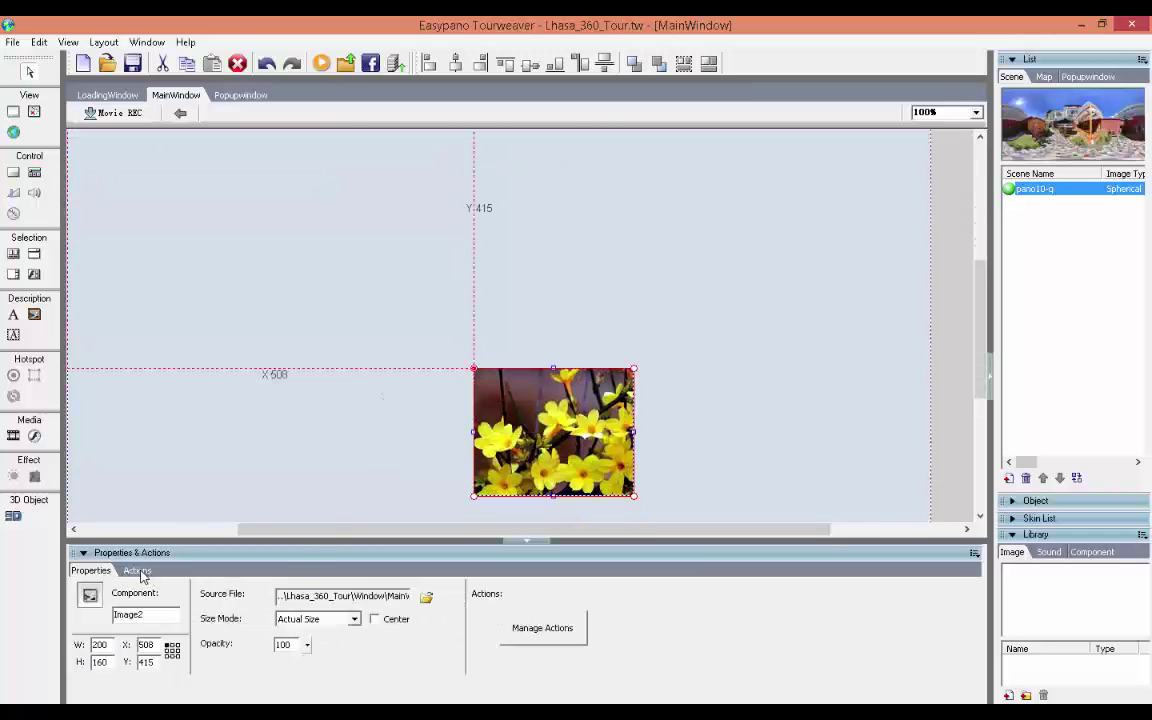
click(138, 571)
Step: Give the flower image a Pop up pdf action titled 'Flower' showing flower.pdf
click(96, 618)
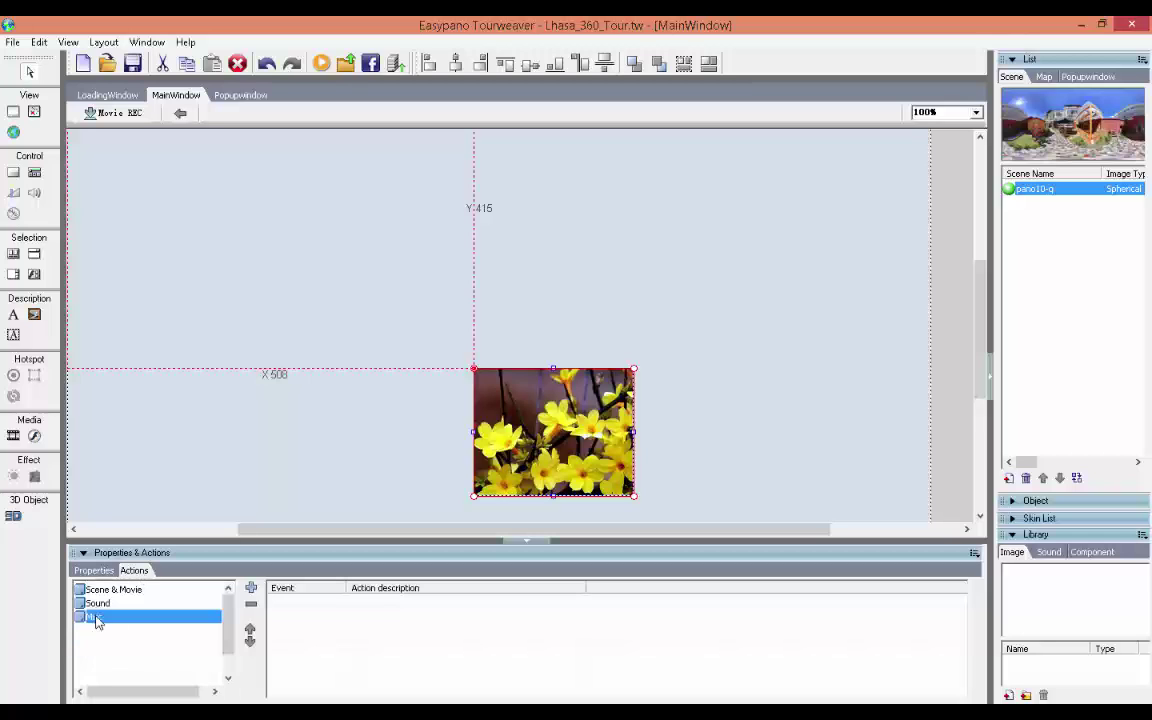
double_click(96, 618)
double_click(119, 645)
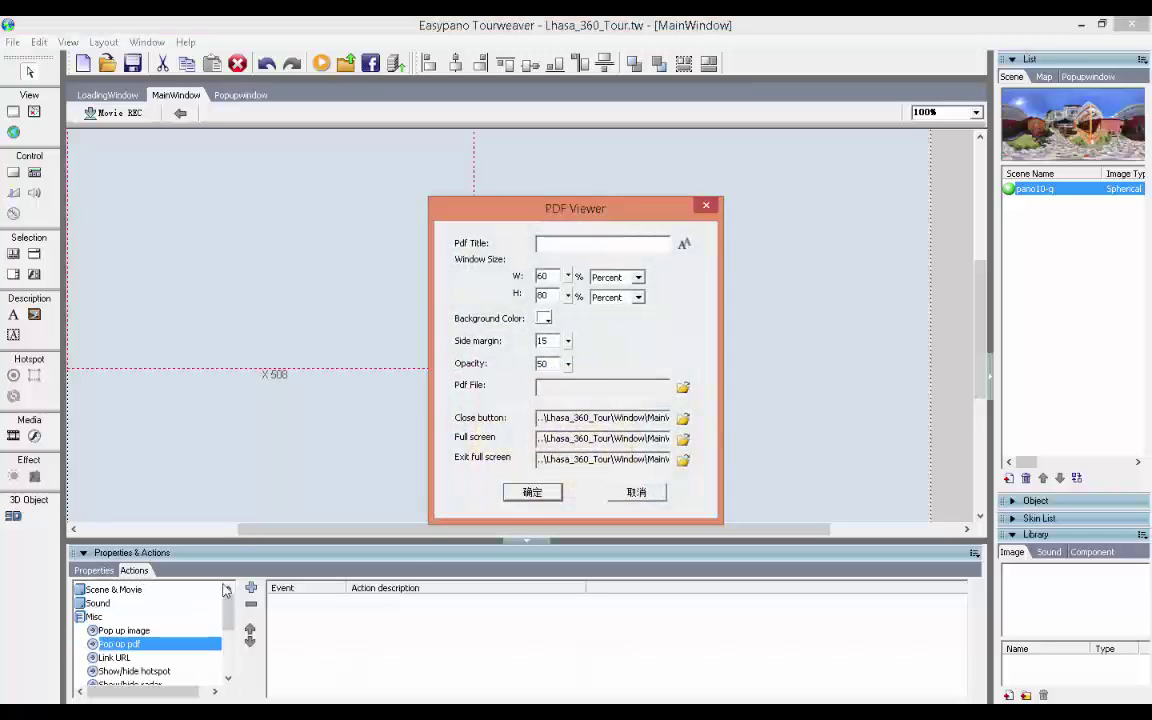
click(602, 245)
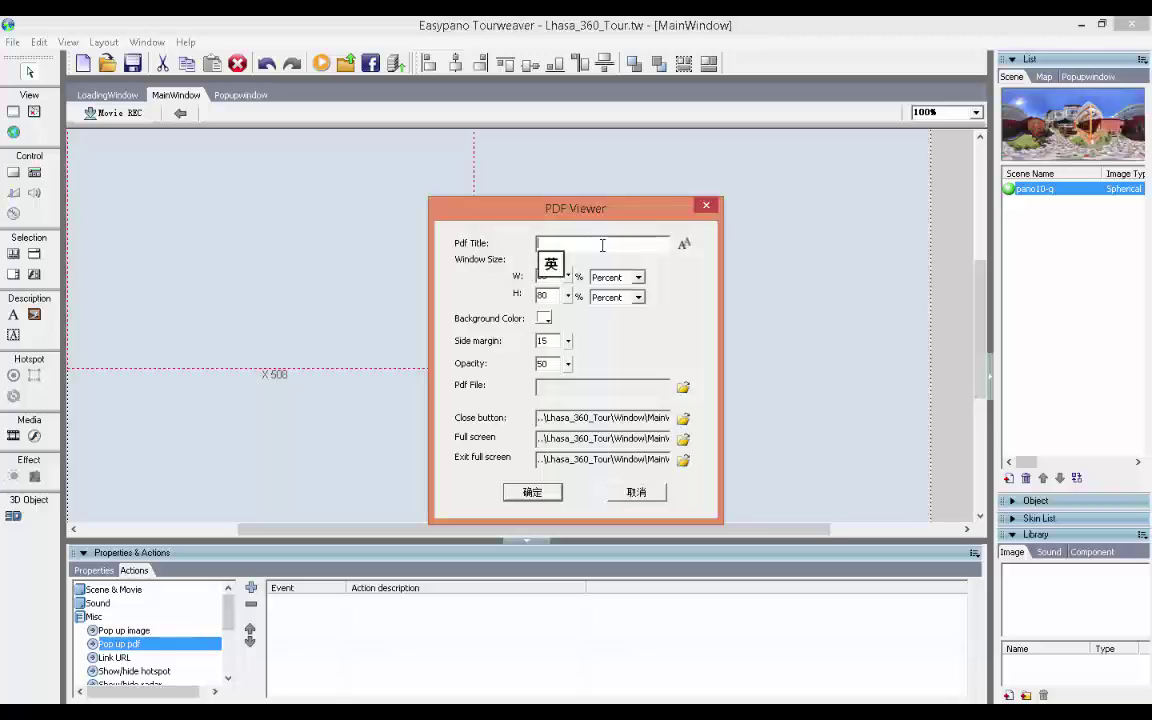
text(F)
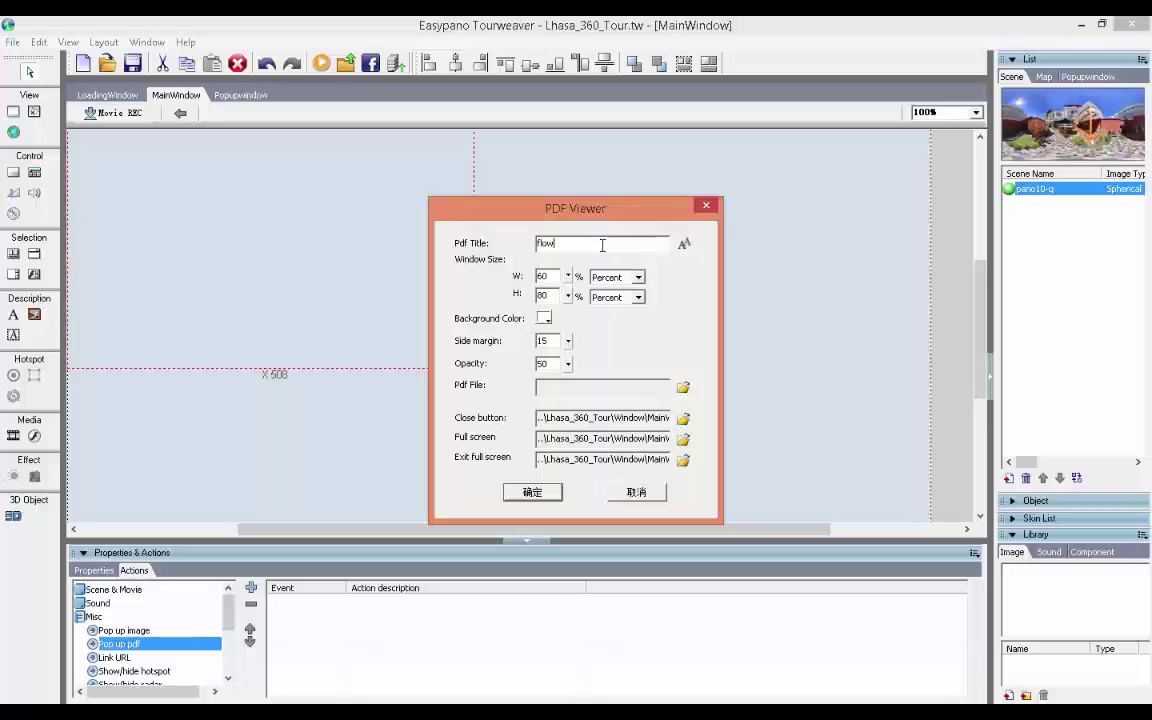
text(lower)
click(683, 388)
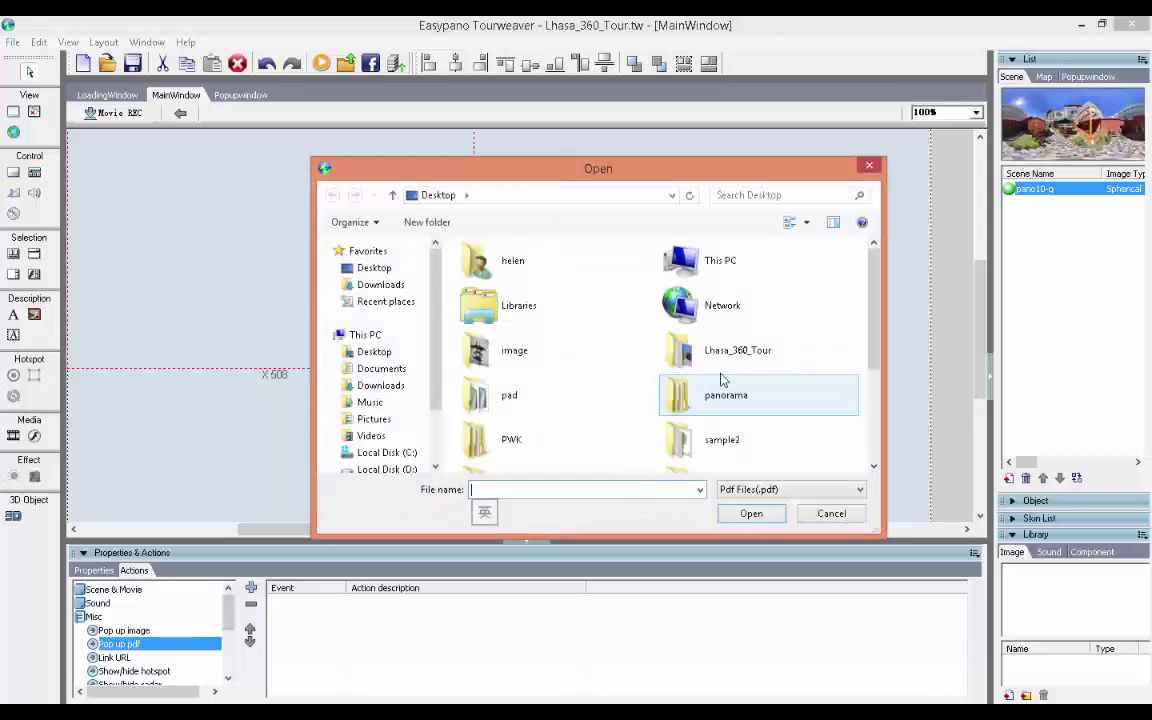
scroll(884, 333, down, 3)
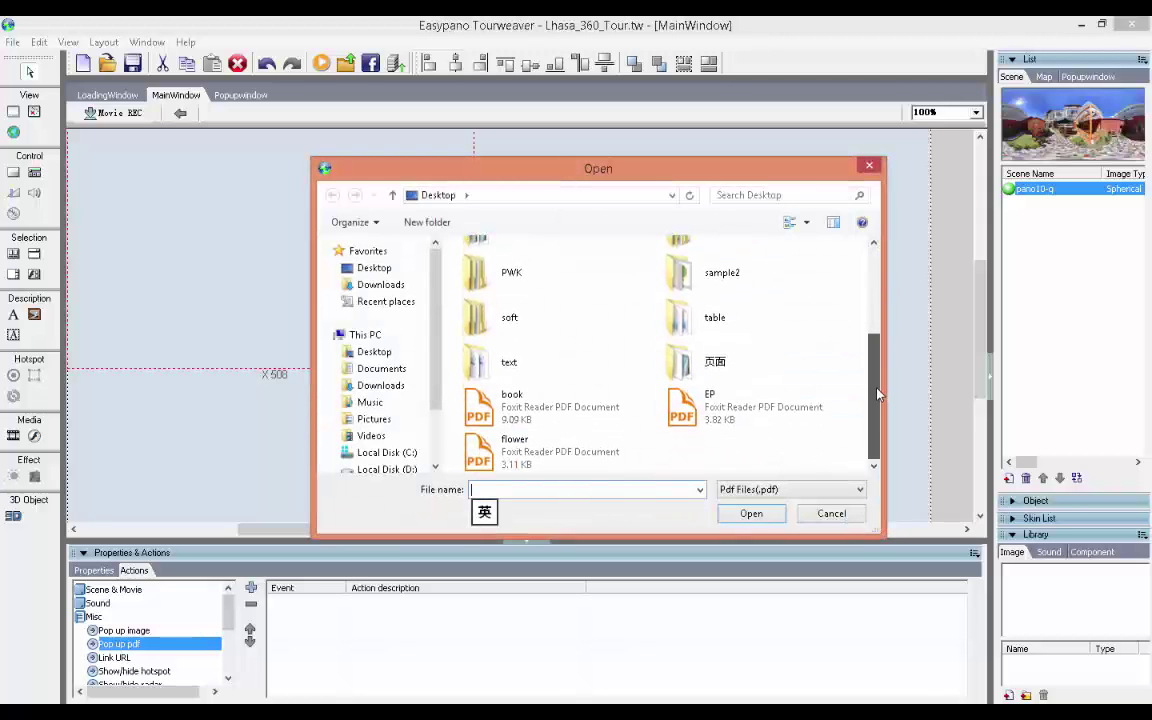
double_click(577, 458)
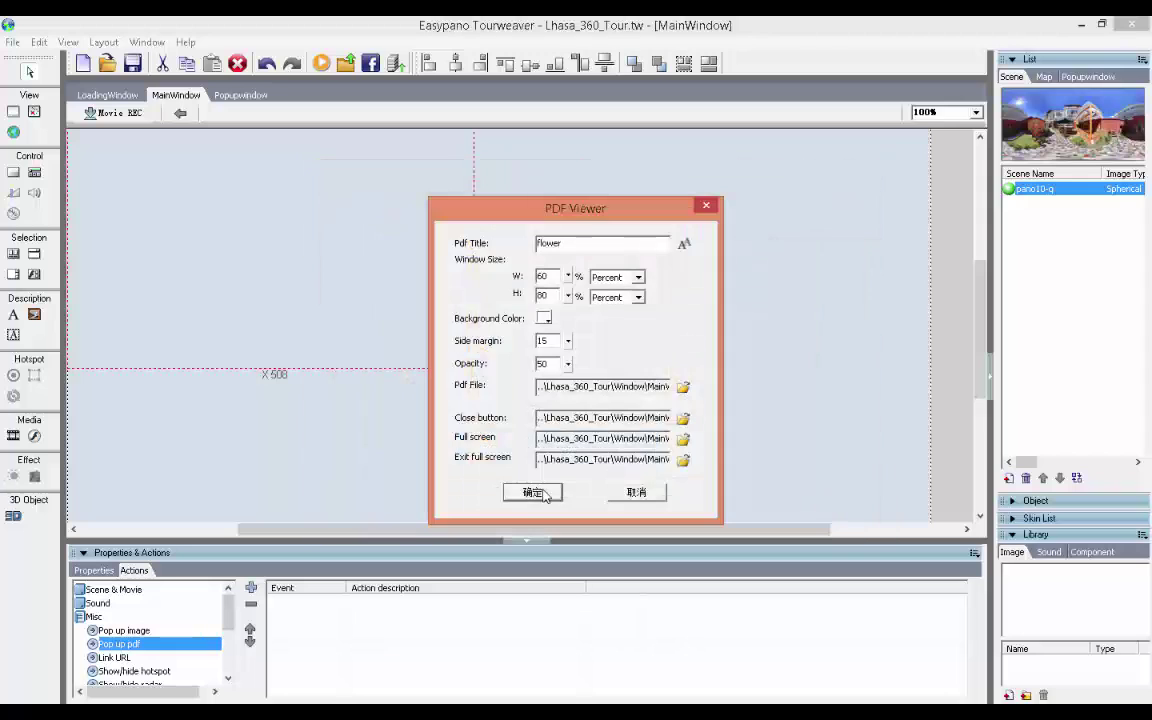
click(535, 490)
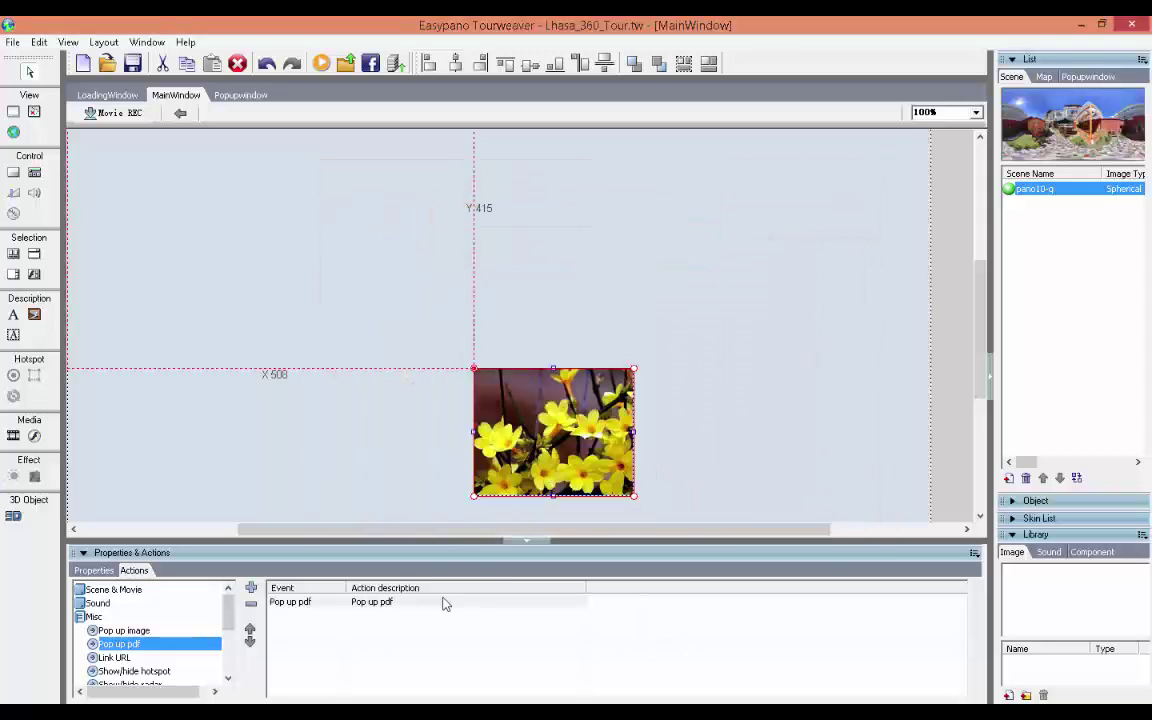
click(900, 329)
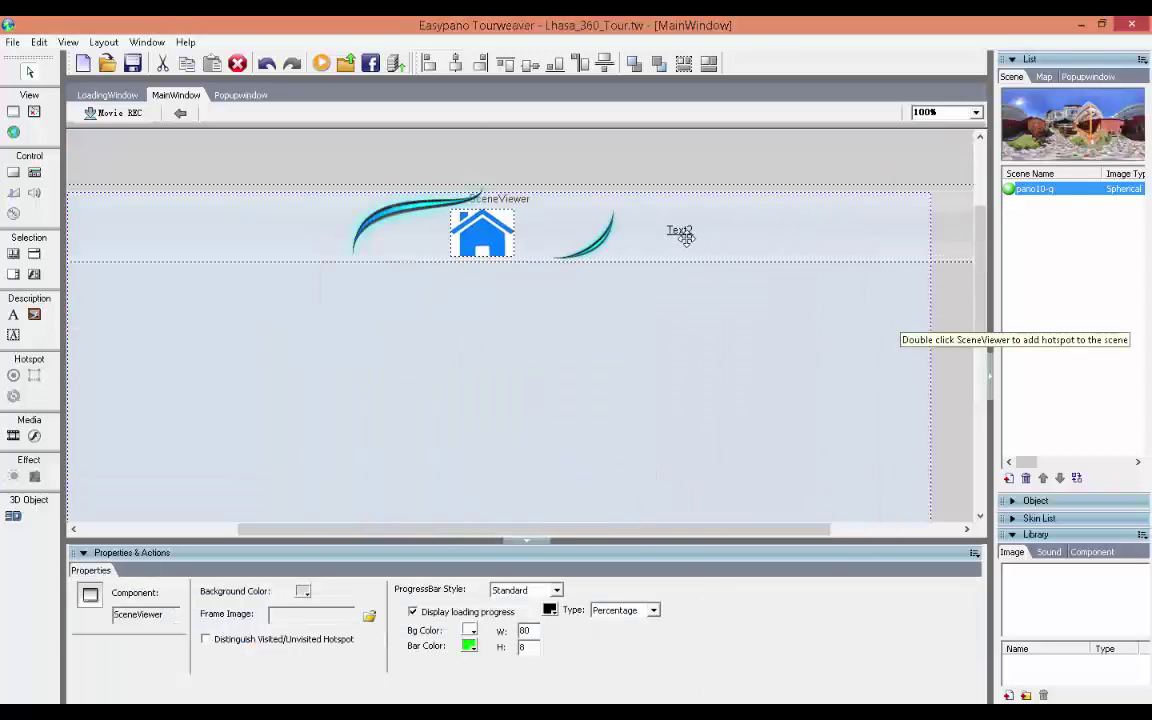
Step: Change the Text2 link's text to 'About Us'
click(681, 230)
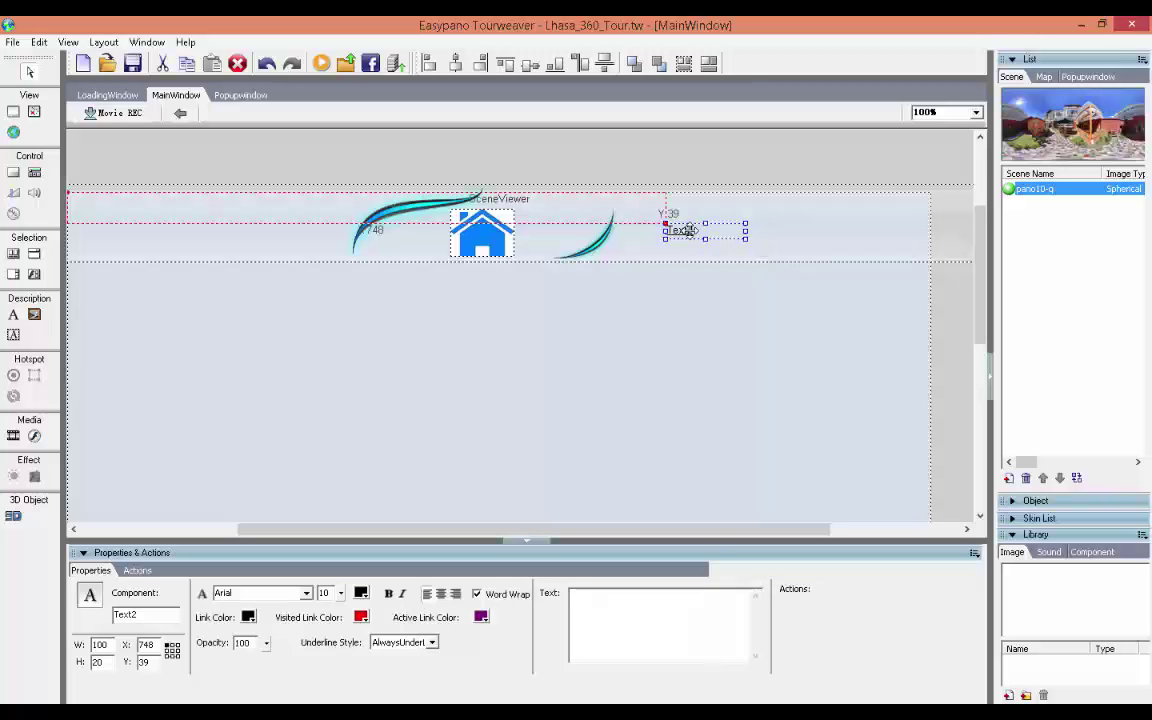
click(645, 612)
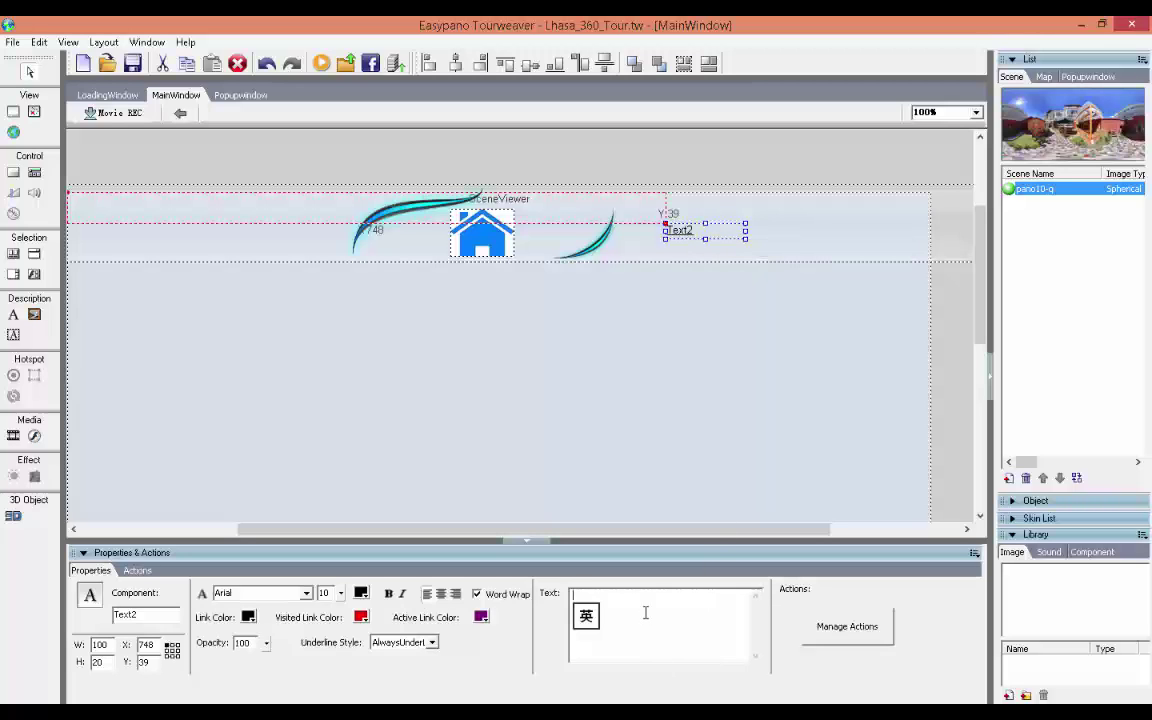
text(About Us)
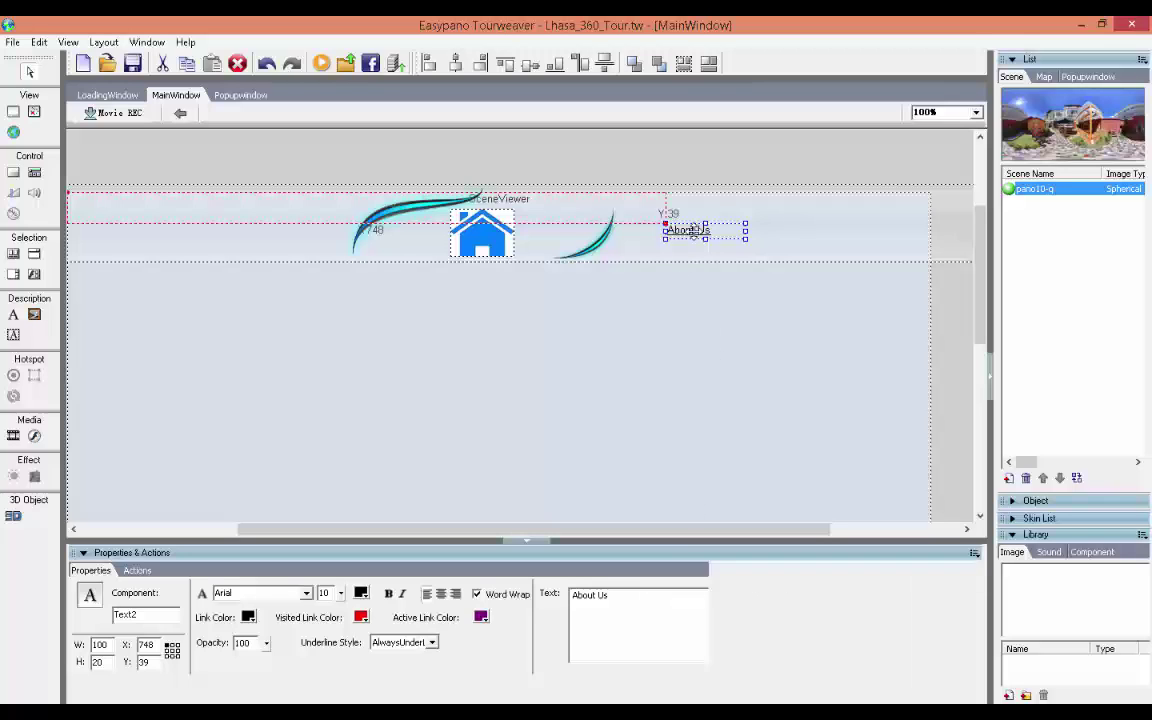
Step: Give the About Us link a Pop up pdf action titled 'info' with a PDF attached
click(137, 570)
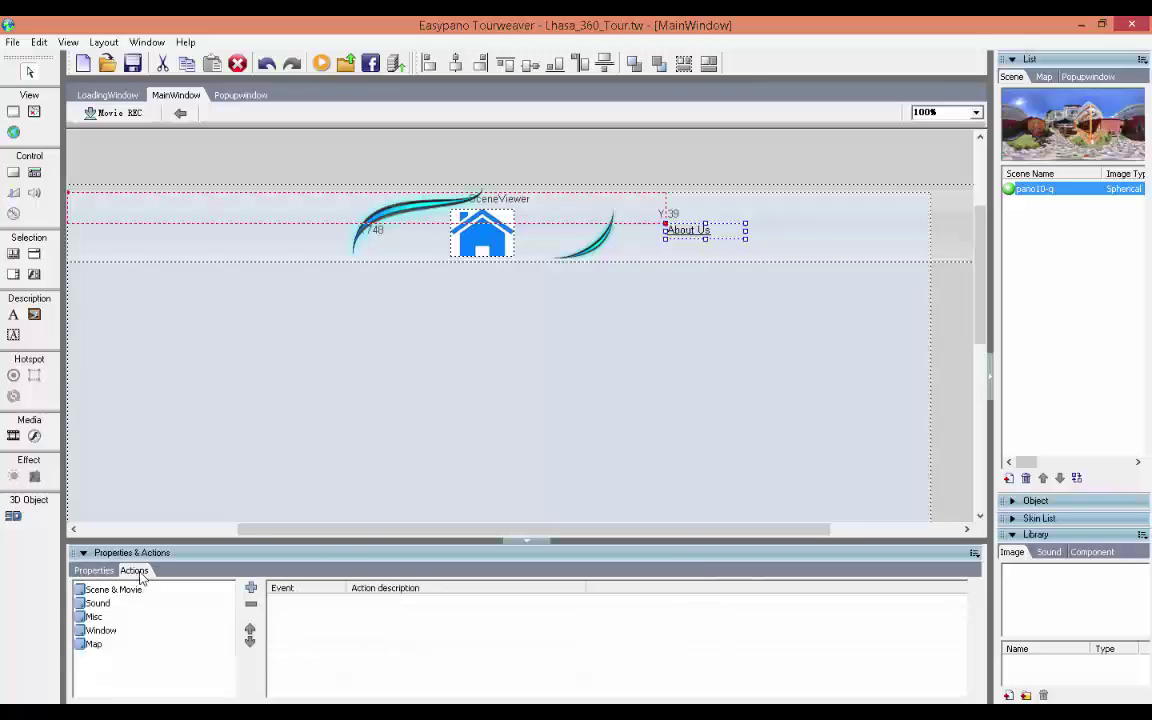
double_click(93, 617)
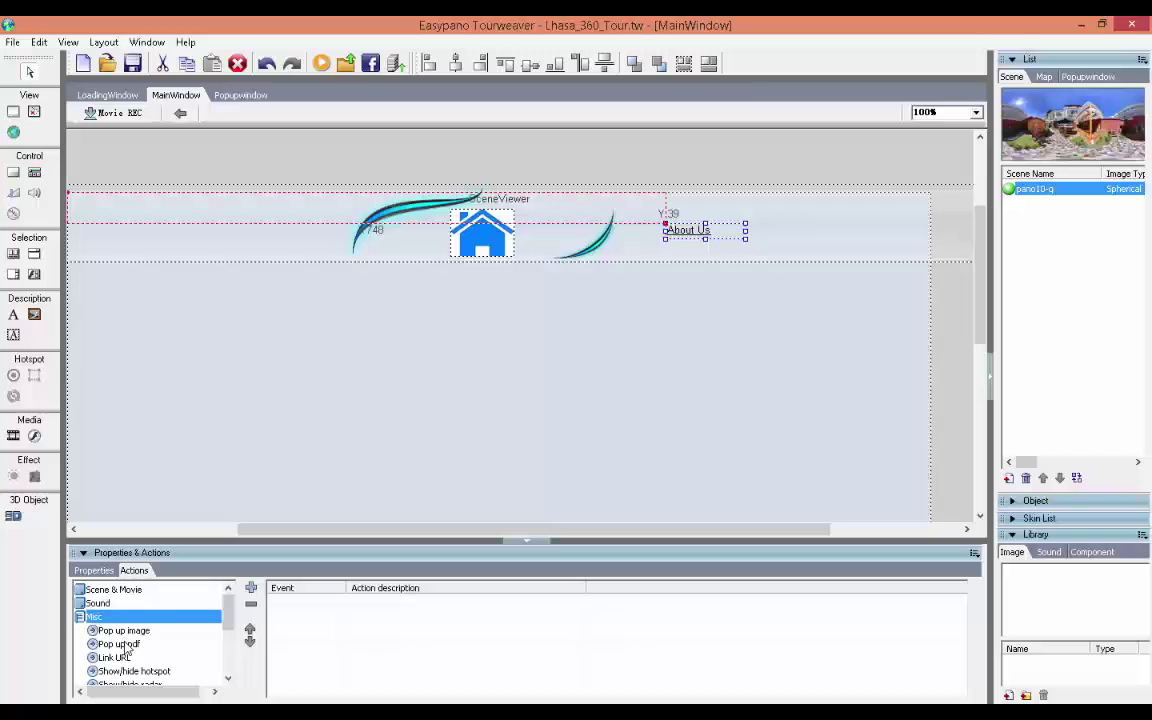
double_click(119, 644)
click(563, 244)
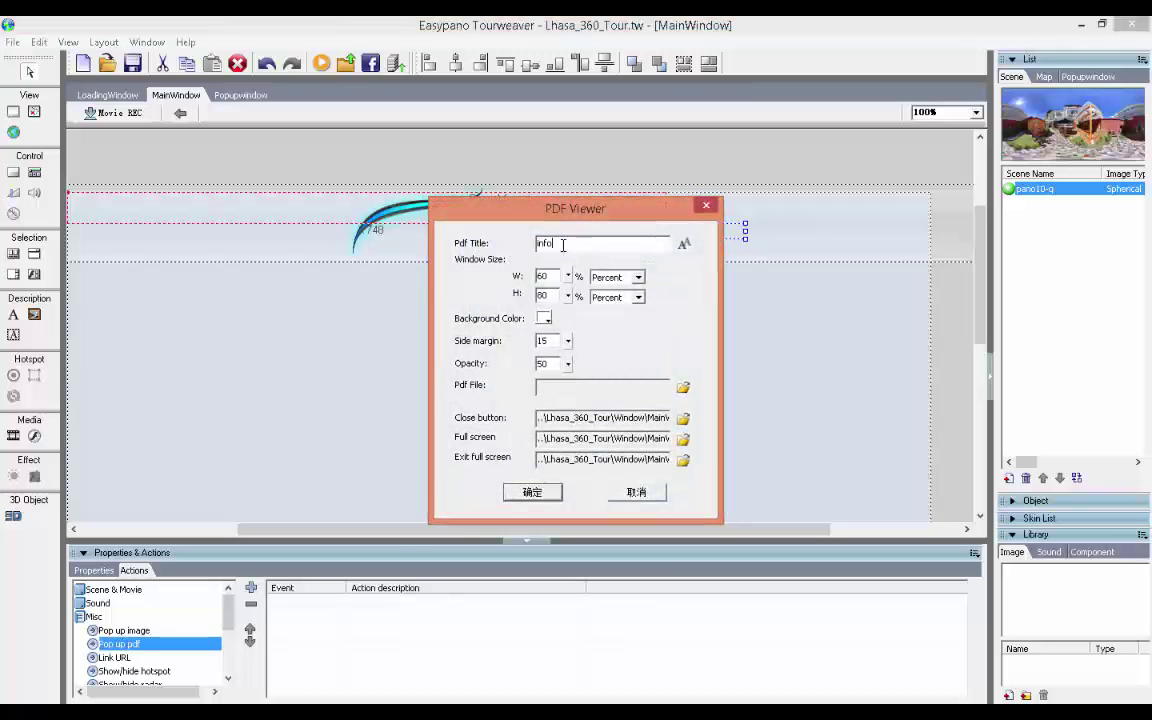
click(683, 388)
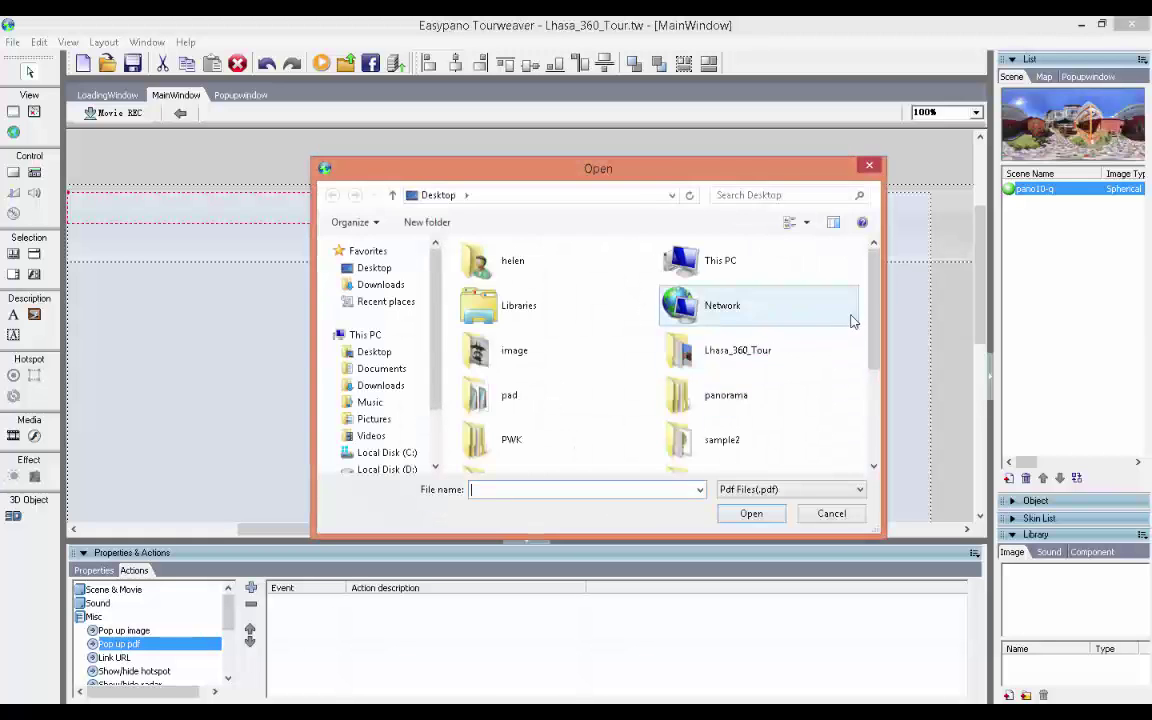
scroll(760, 380, down, 2)
double_click(710, 427)
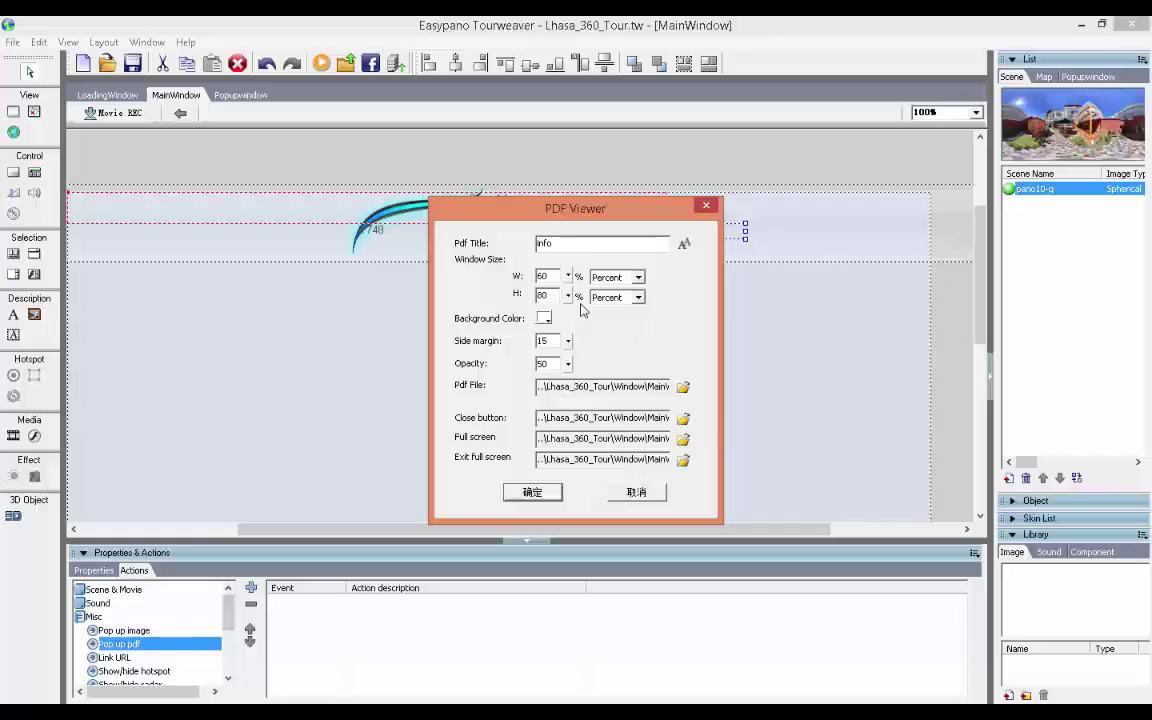
click(530, 493)
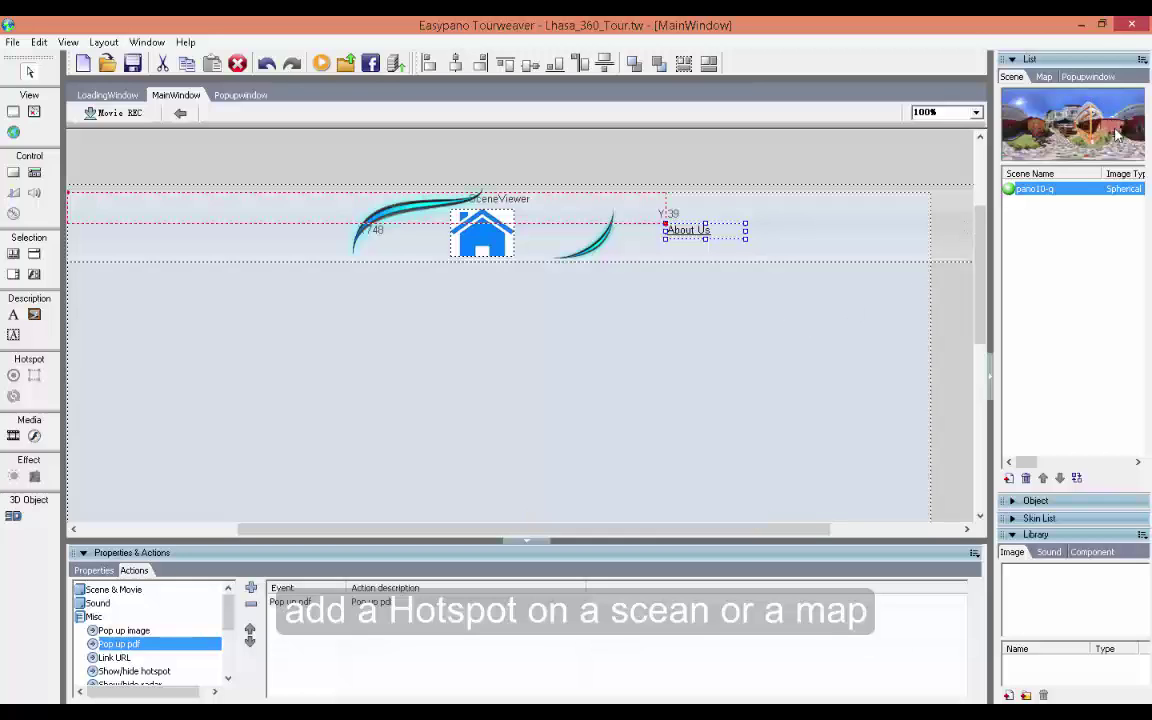
Step: Open the pano10-q scene at 25% zoom, scrolled down to the courtyard and garden
click(1030, 193)
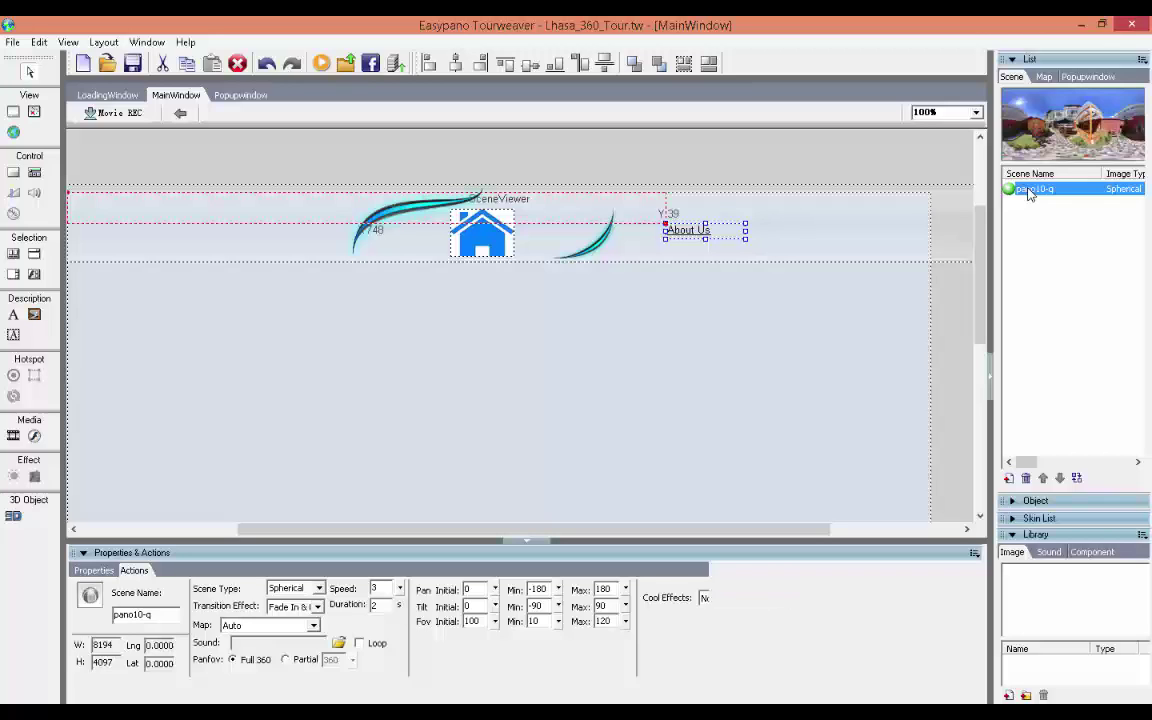
double_click(1030, 190)
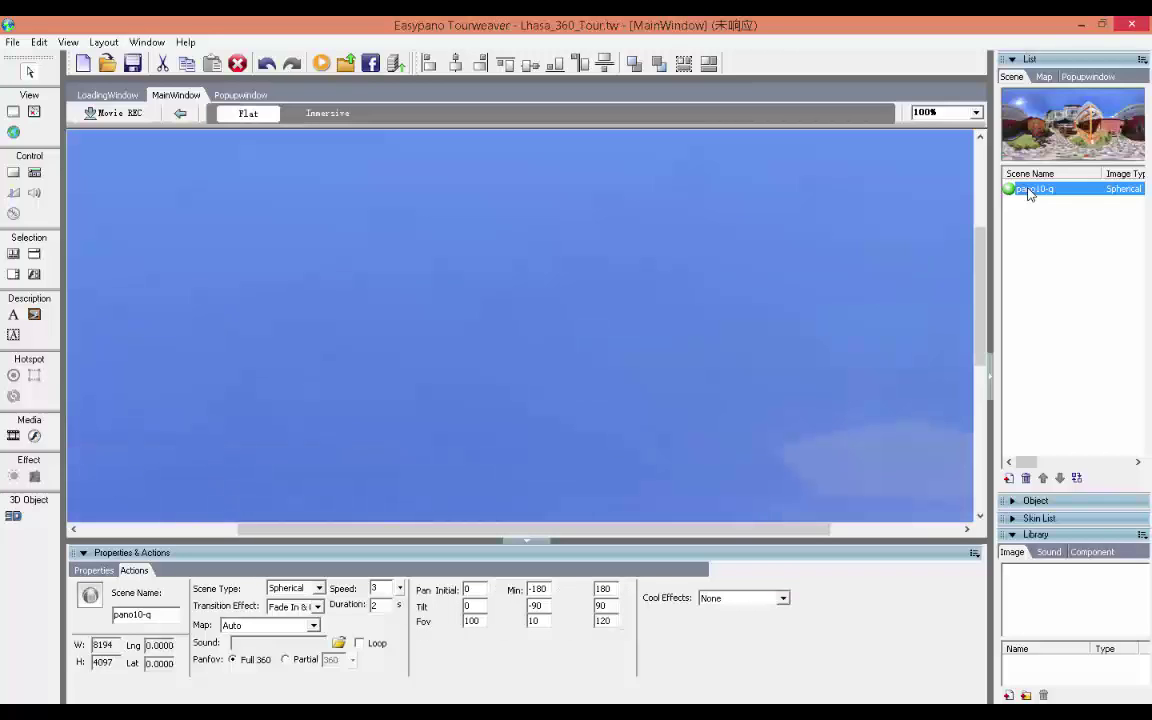
click(976, 112)
click(944, 128)
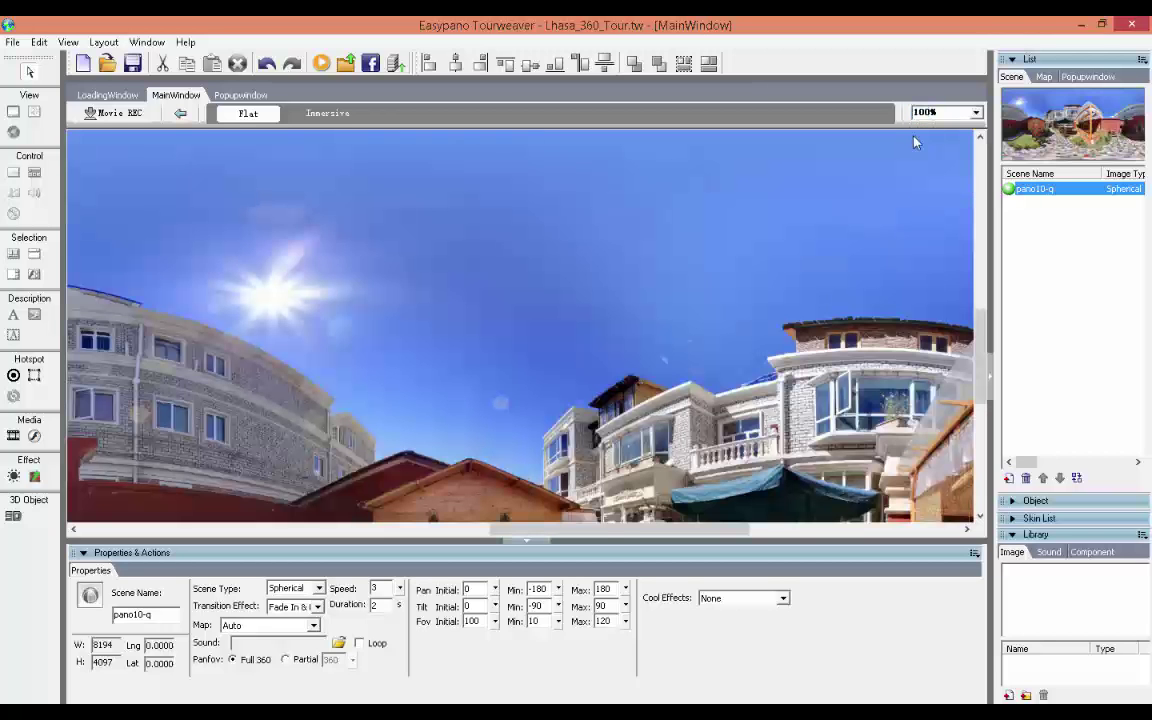
drag(981, 335, 985, 418)
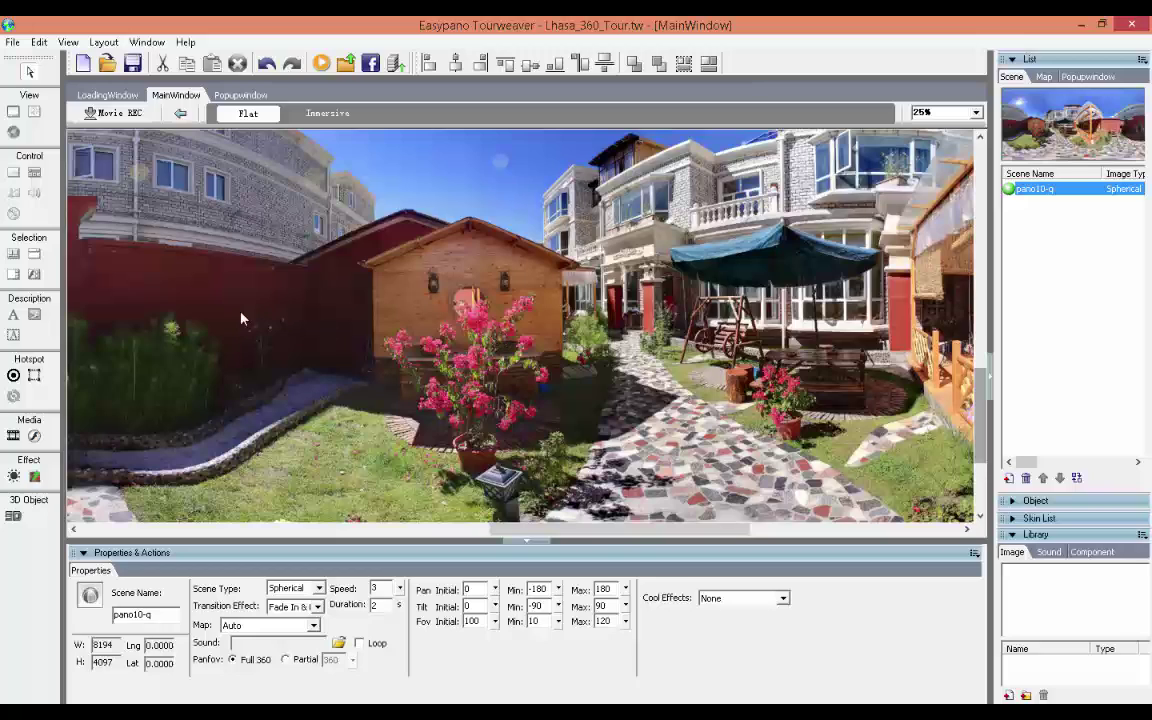
Step: Place a hotspot beside the pink flower bush with a Pop up pdf action titled 'flower'
click(9, 377)
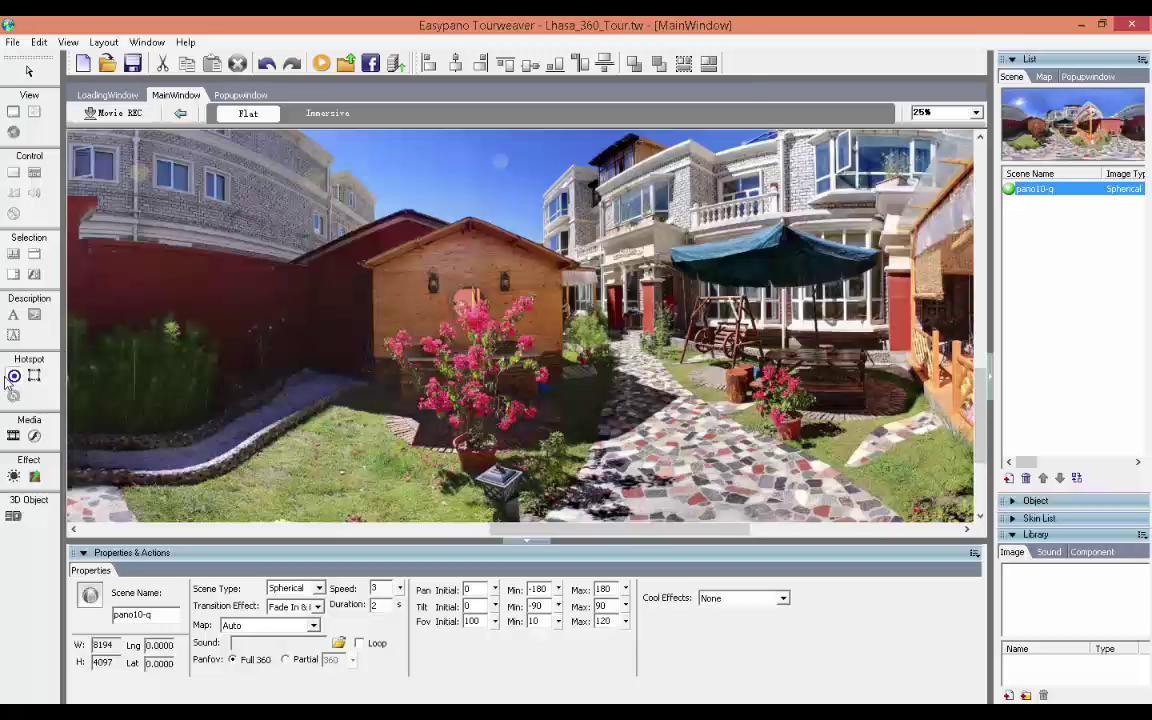
click(540, 357)
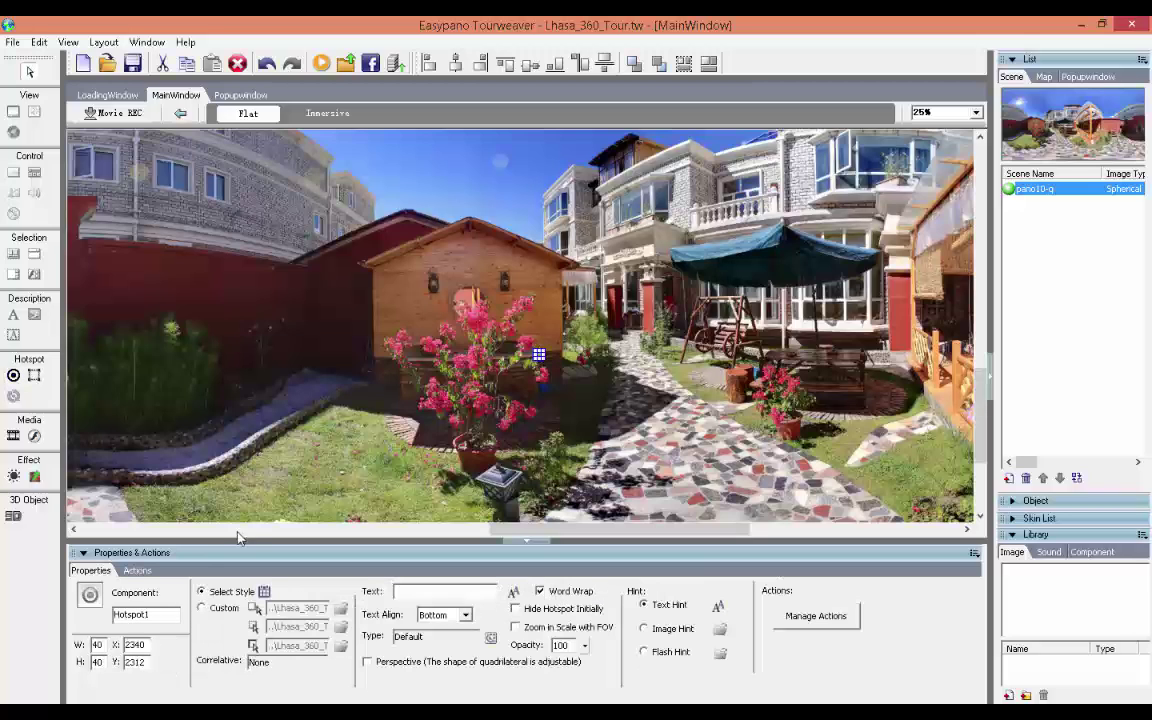
click(137, 571)
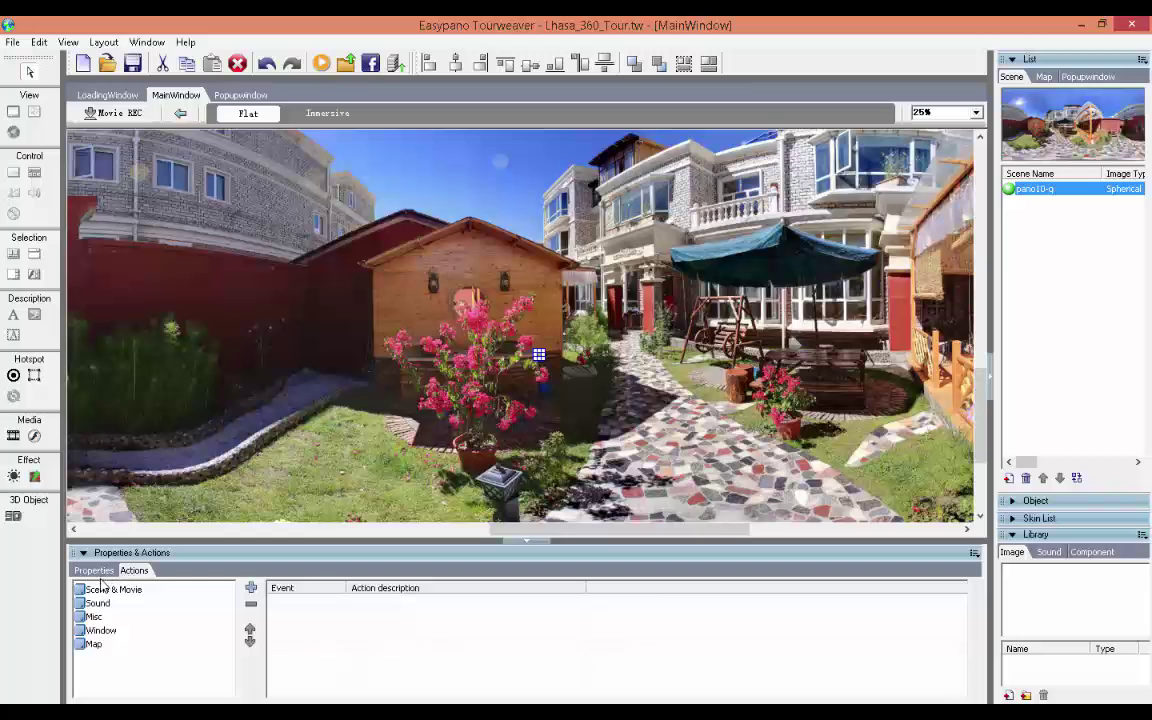
double_click(95, 616)
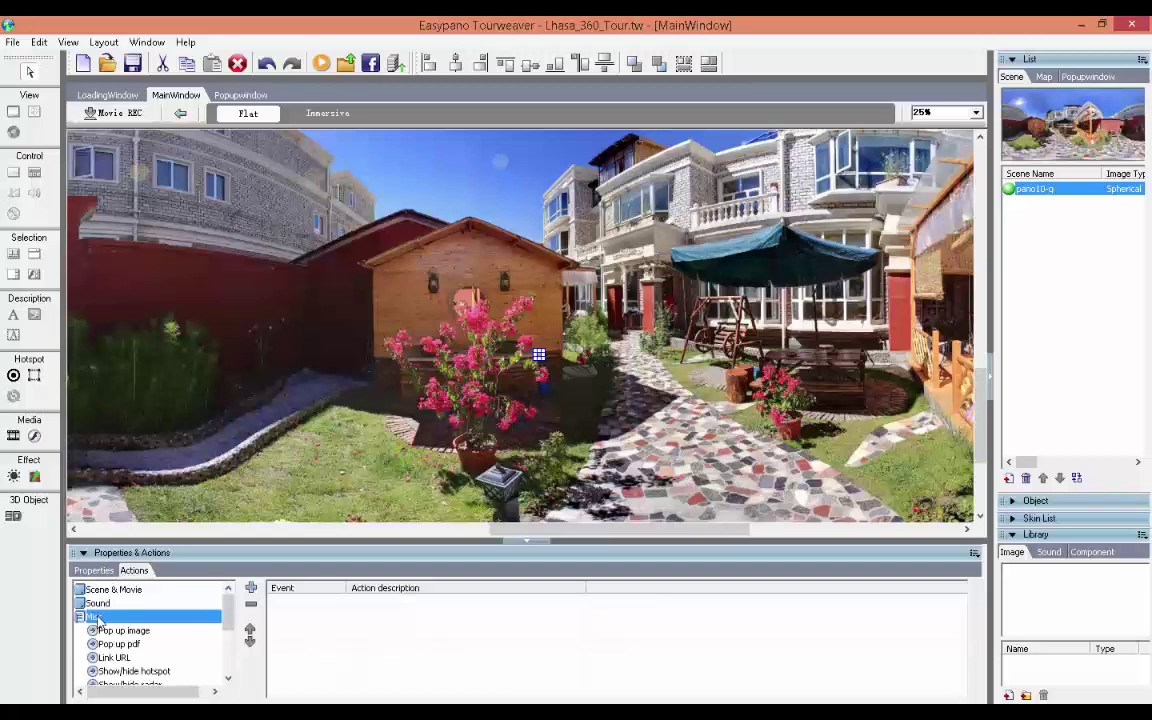
double_click(120, 645)
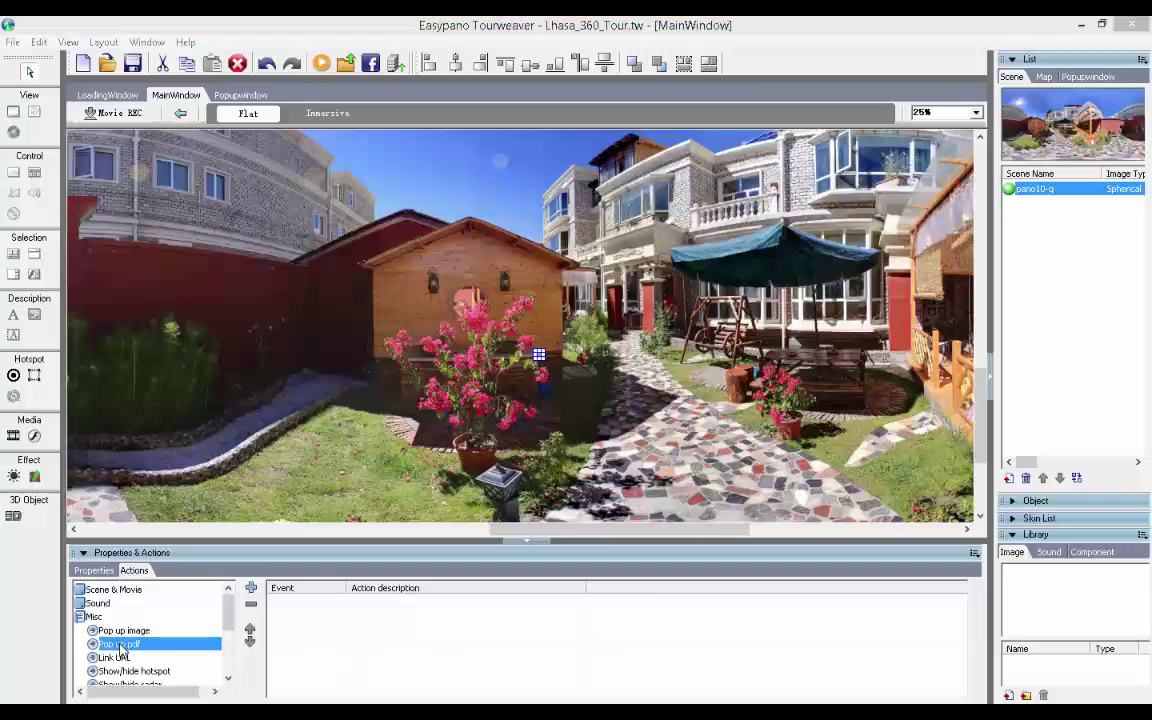
click(580, 243)
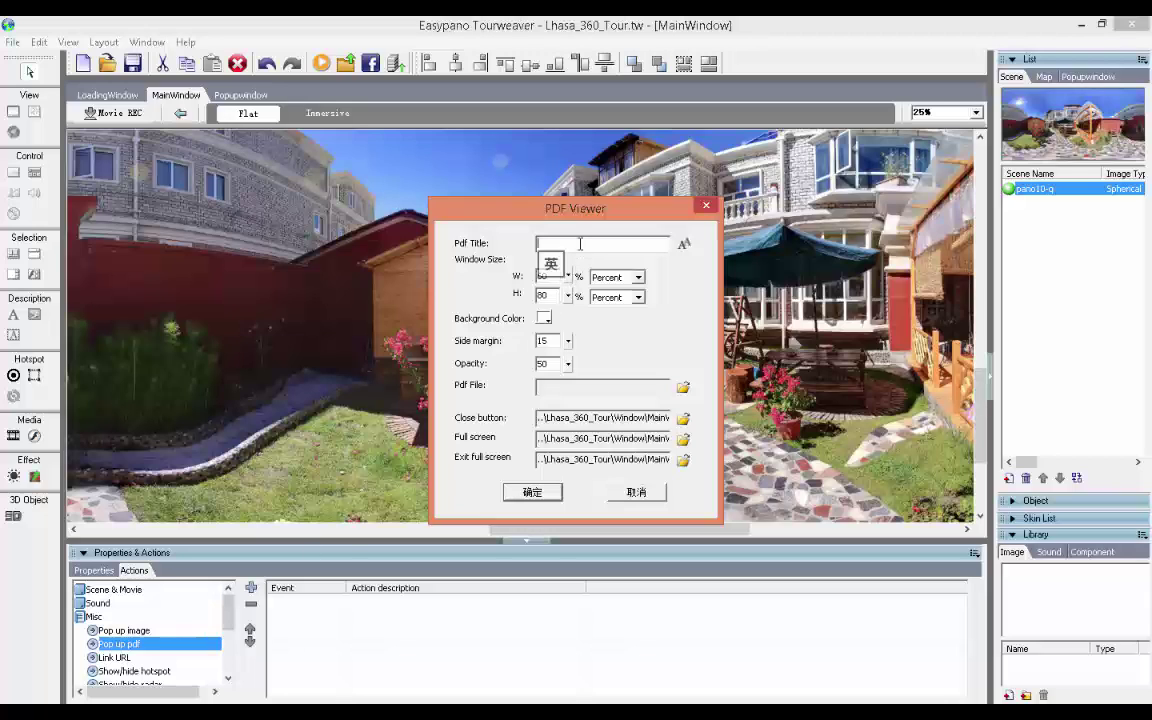
text(flower)
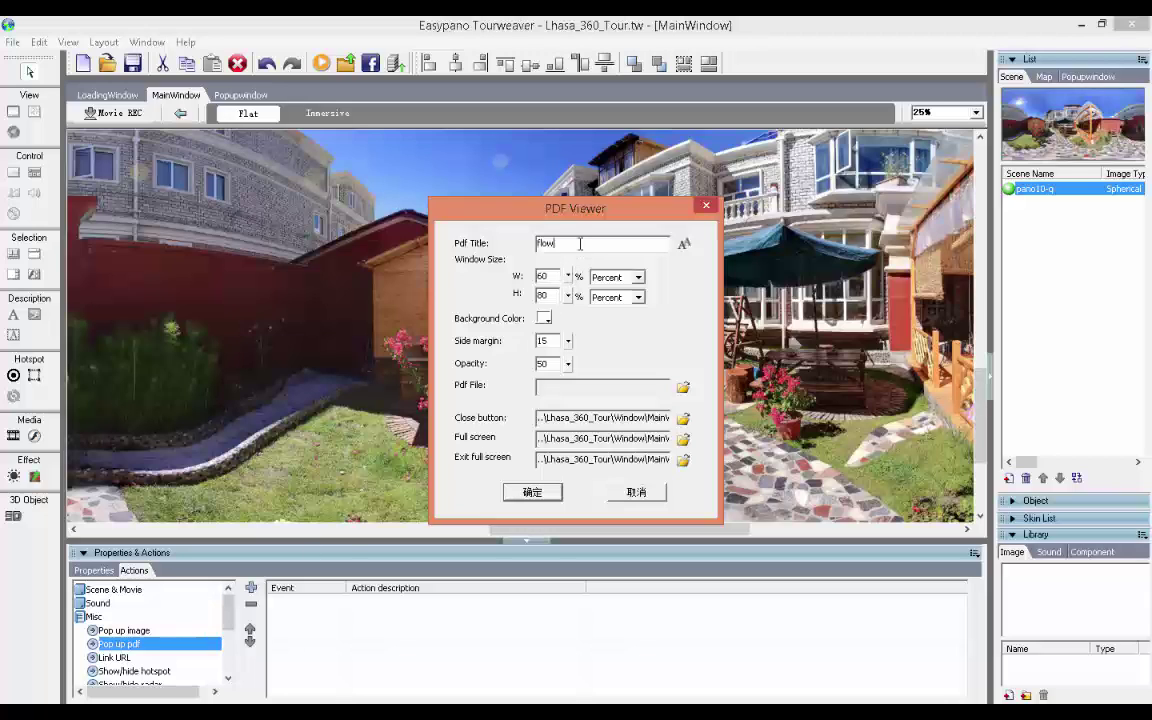
Step: Attach flower.pdf to the hotspot's PDF viewer and confirm
click(683, 387)
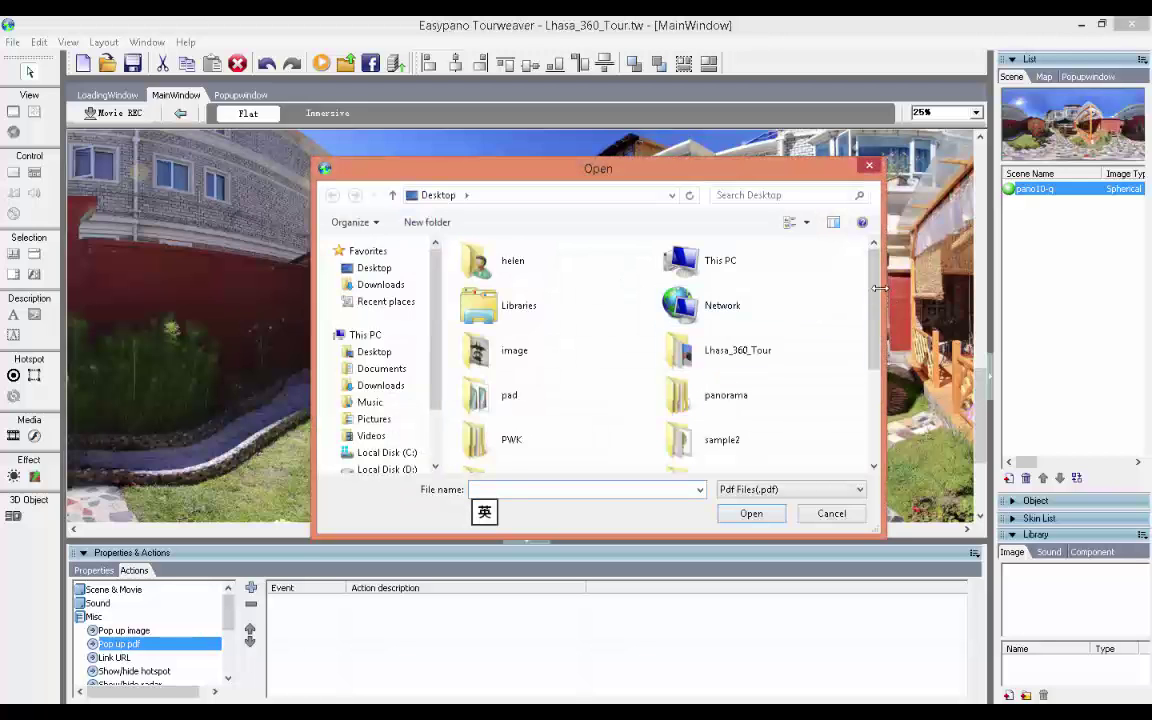
scroll(786, 312, down, 5)
double_click(543, 441)
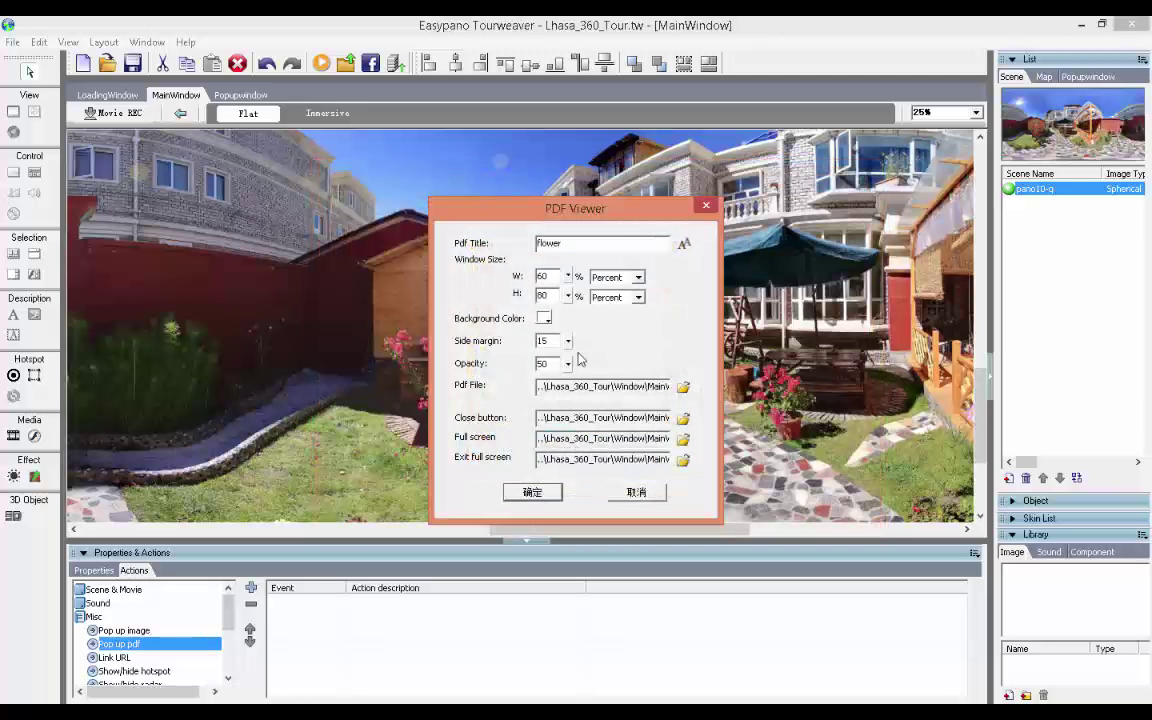
click(537, 493)
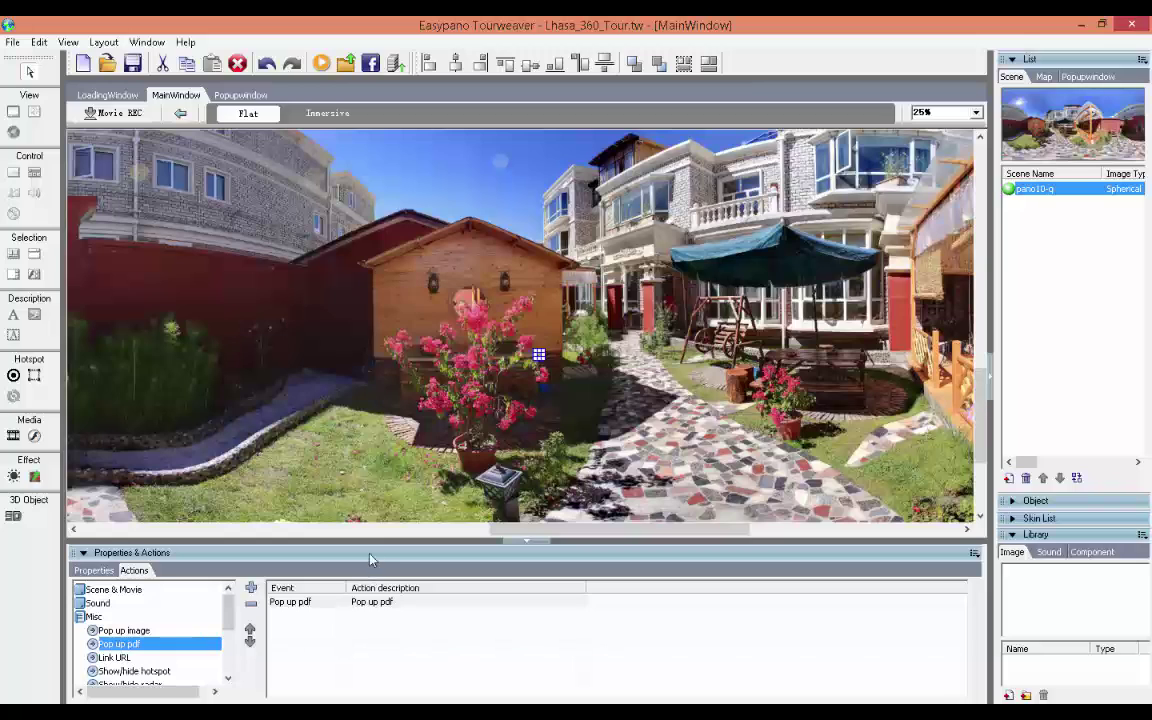
Step: Preview the tour, open the flower image's PDF pop-up, enlarge it, then close it
click(323, 65)
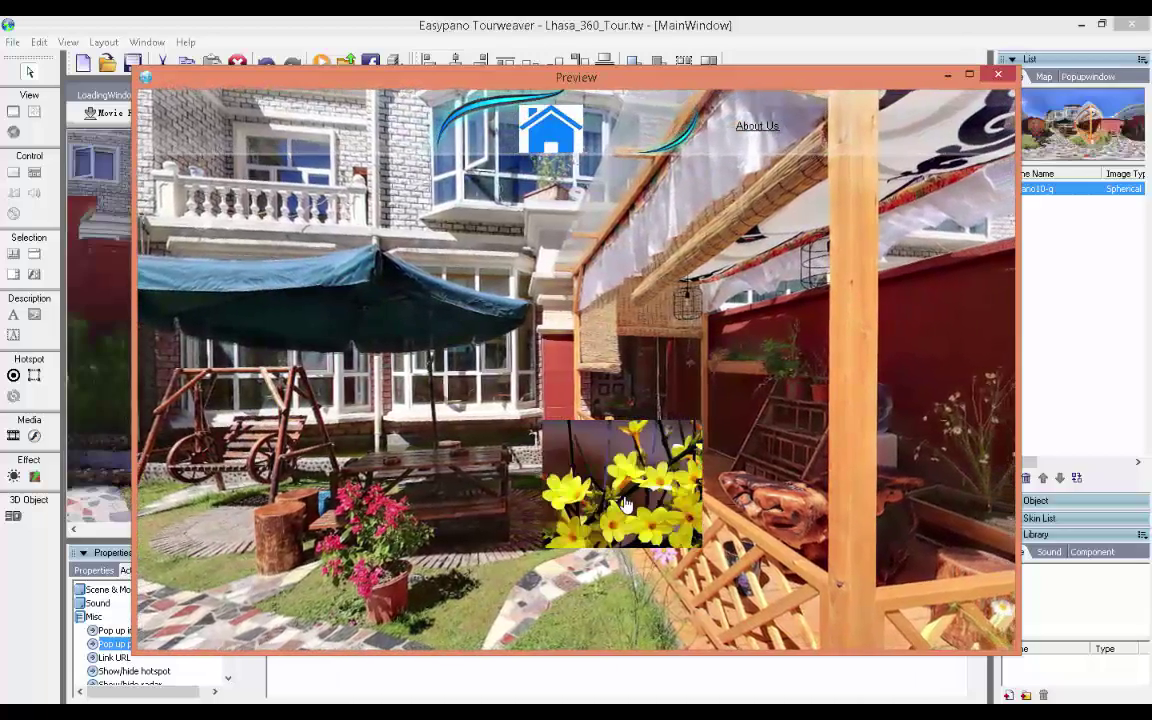
click(625, 505)
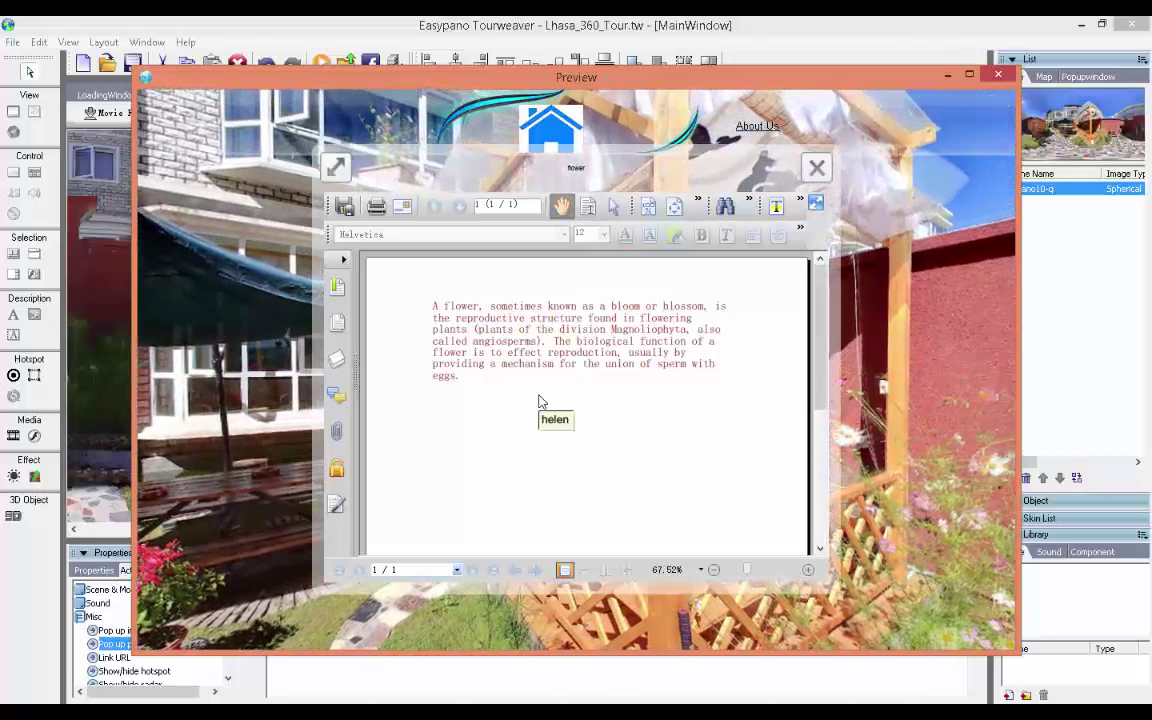
click(335, 168)
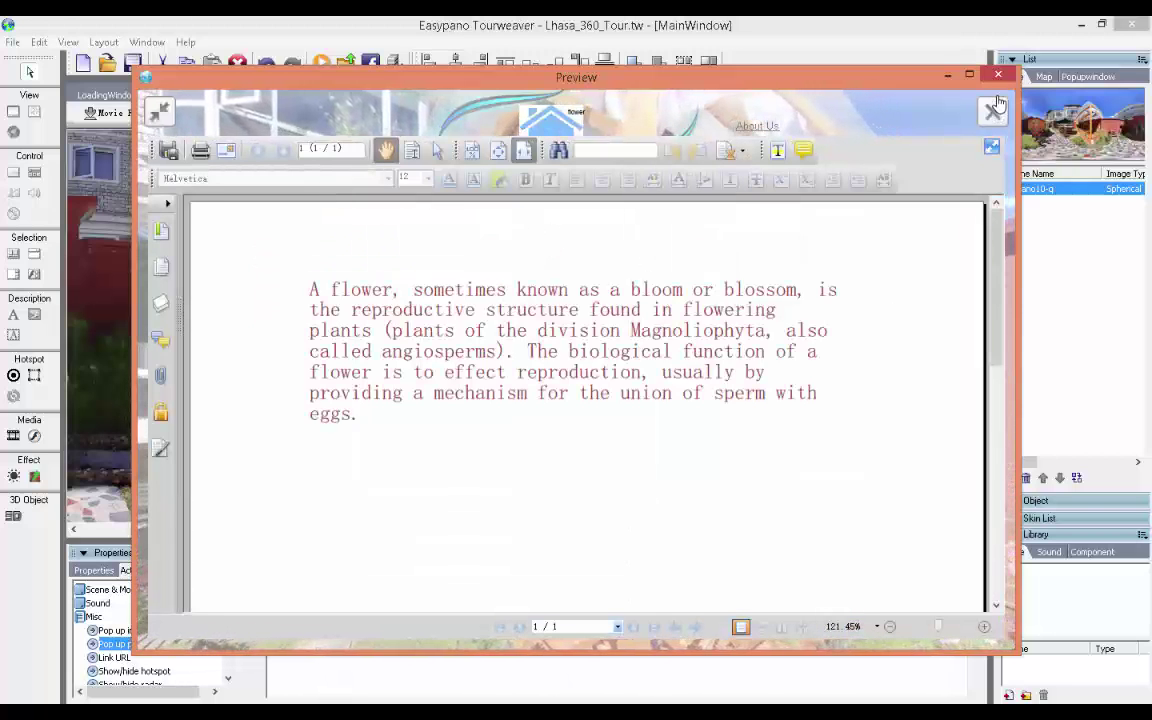
click(993, 113)
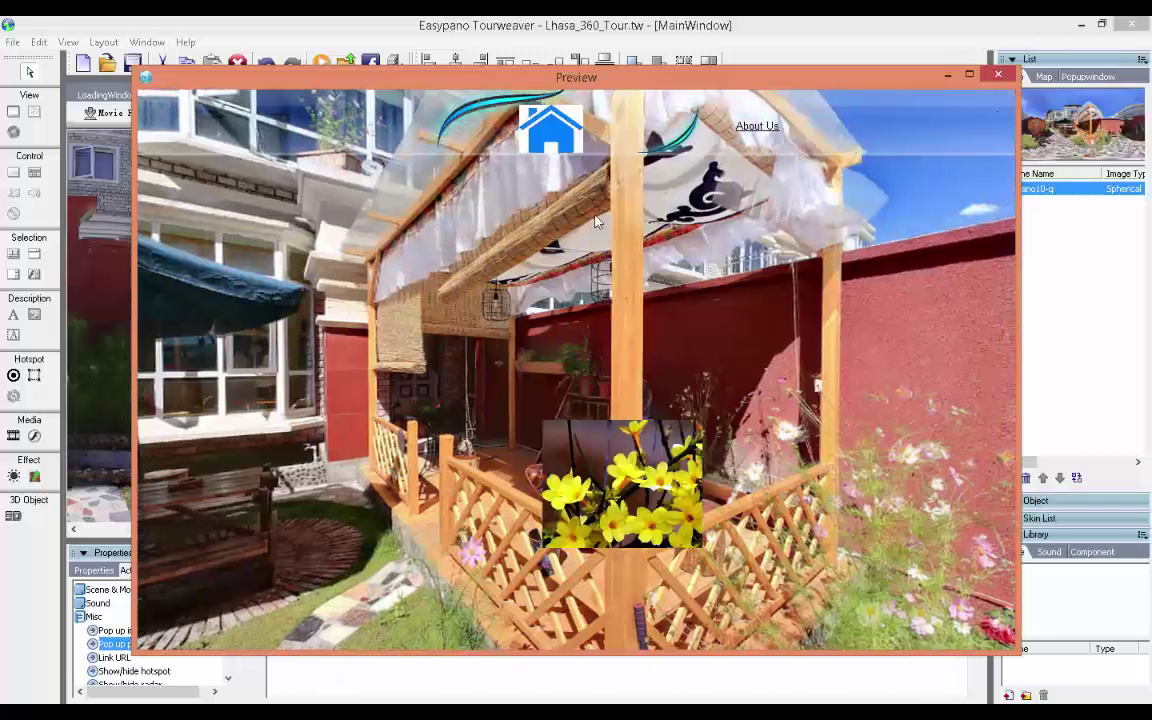
Step: Confirm the house button shows the company description PDF and the flower hotspot shows the flower PDF, then exit Preview
click(576, 133)
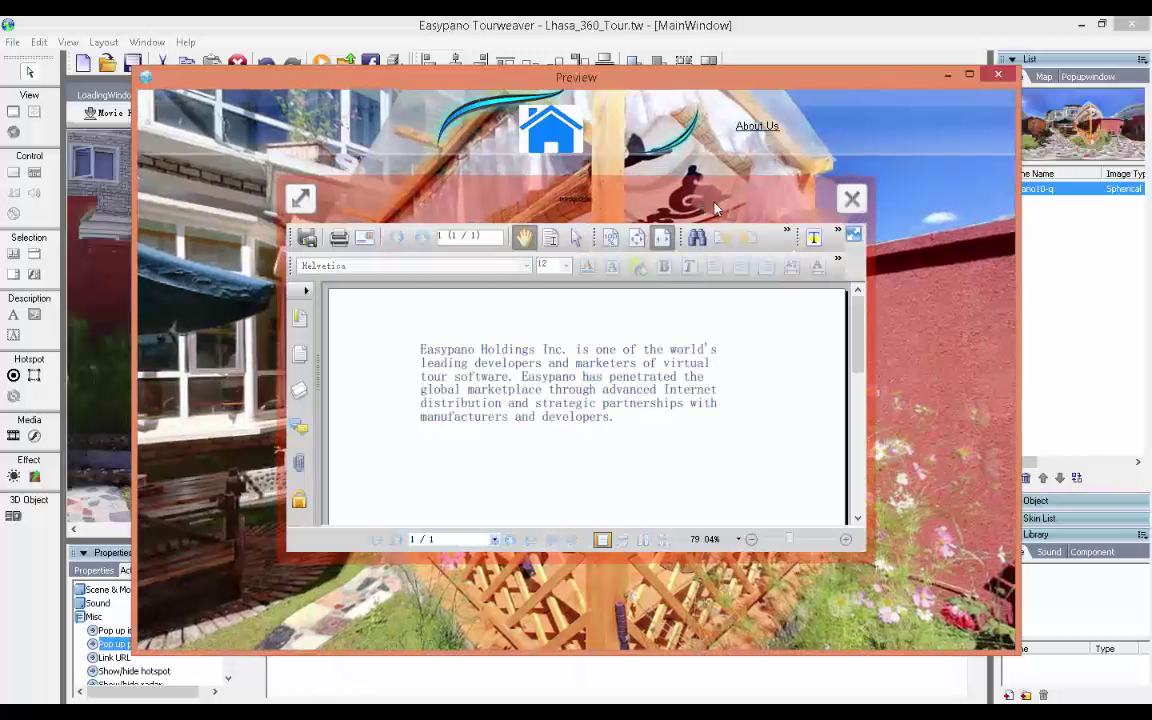
click(851, 200)
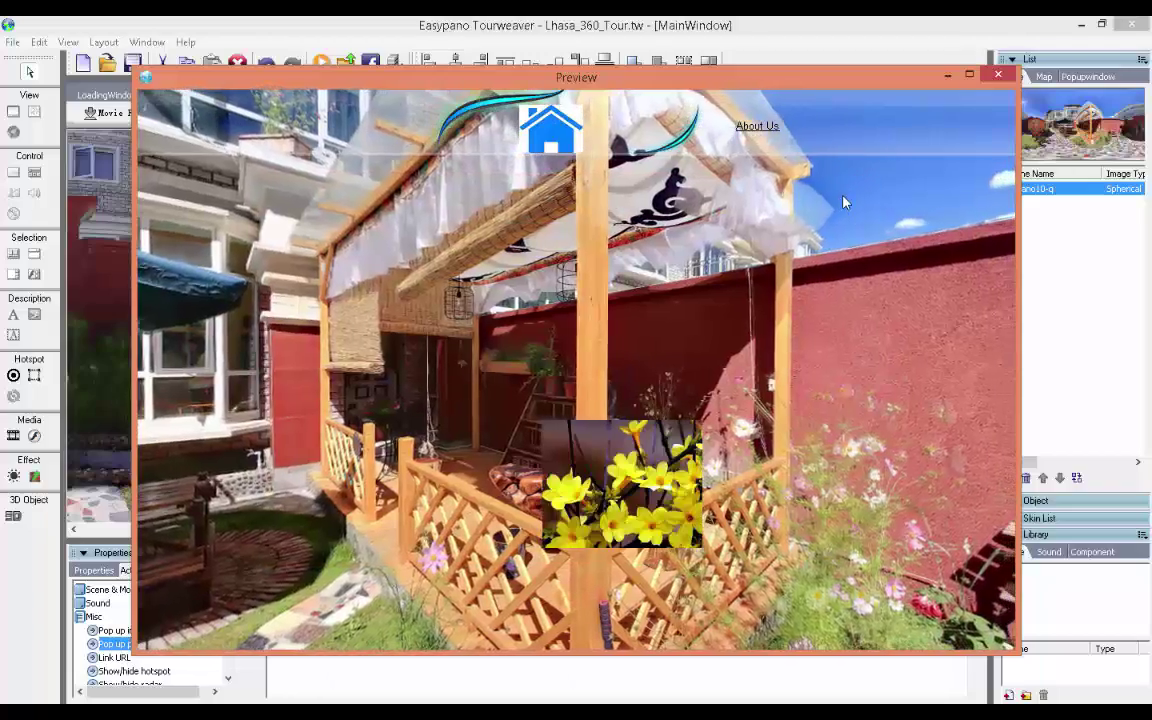
drag(783, 163, 687, 232)
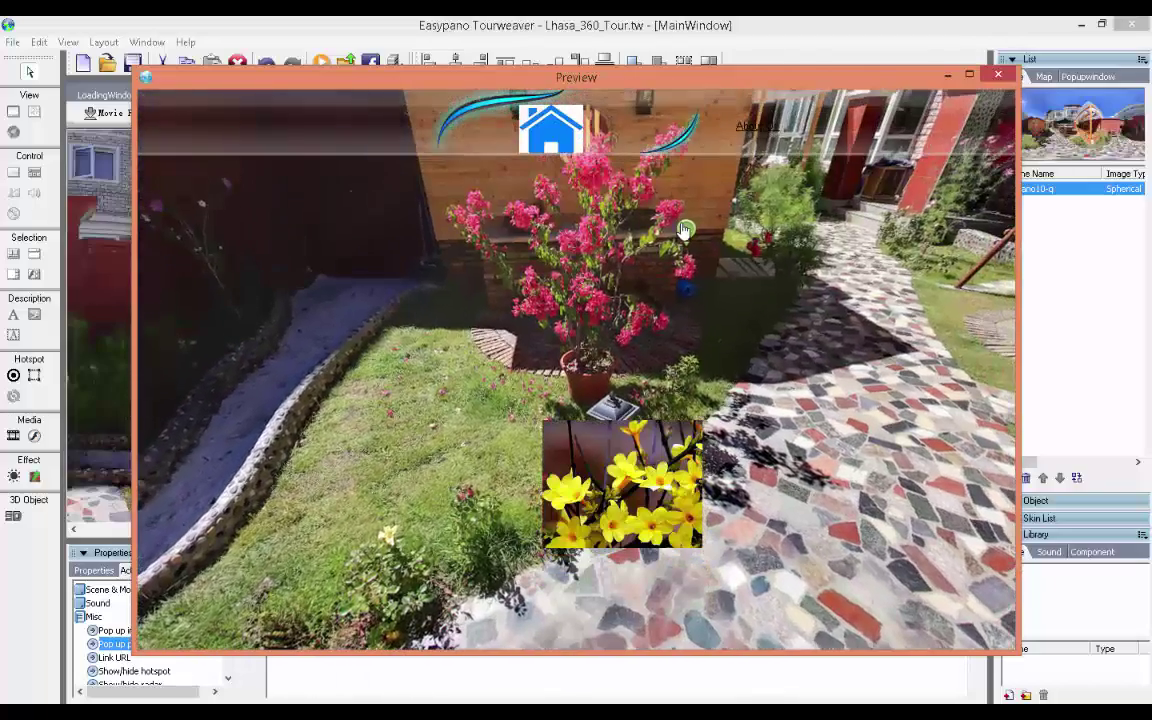
click(687, 232)
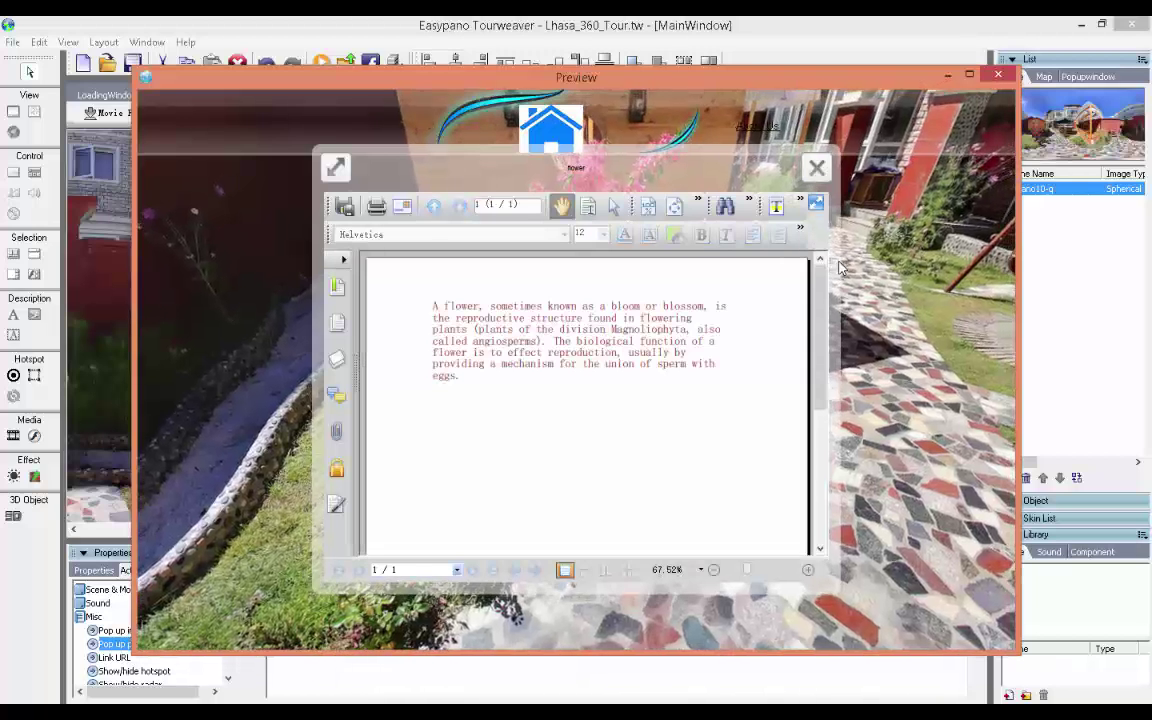
click(817, 167)
click(997, 75)
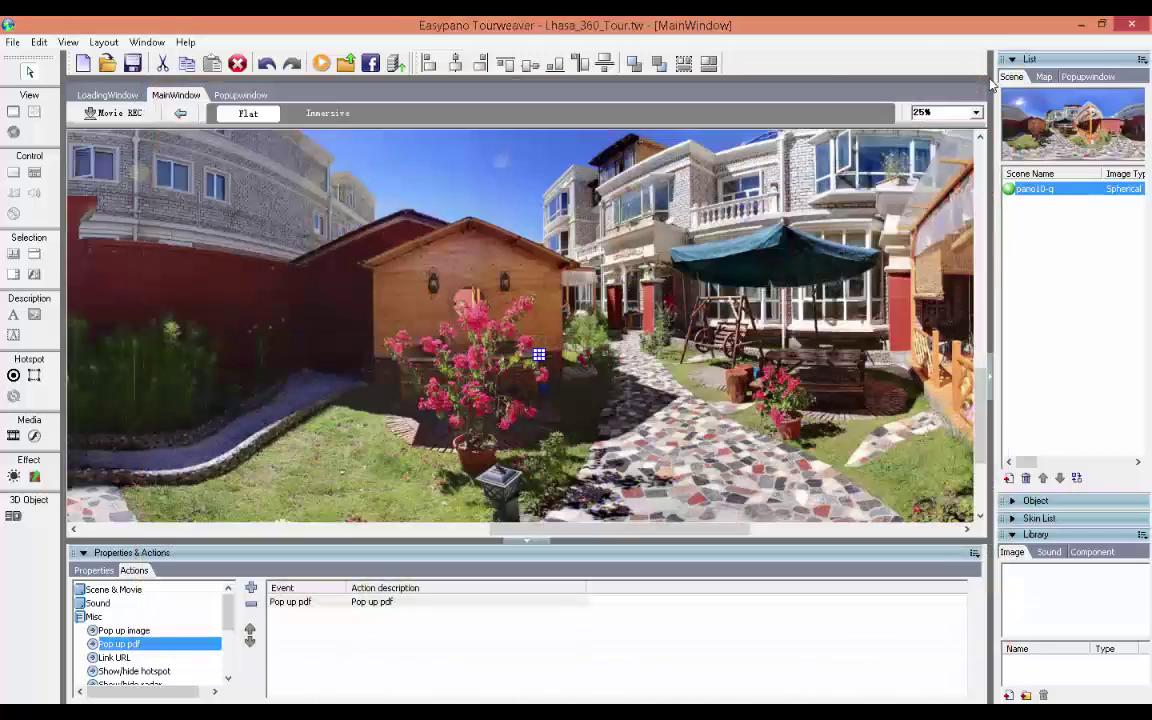